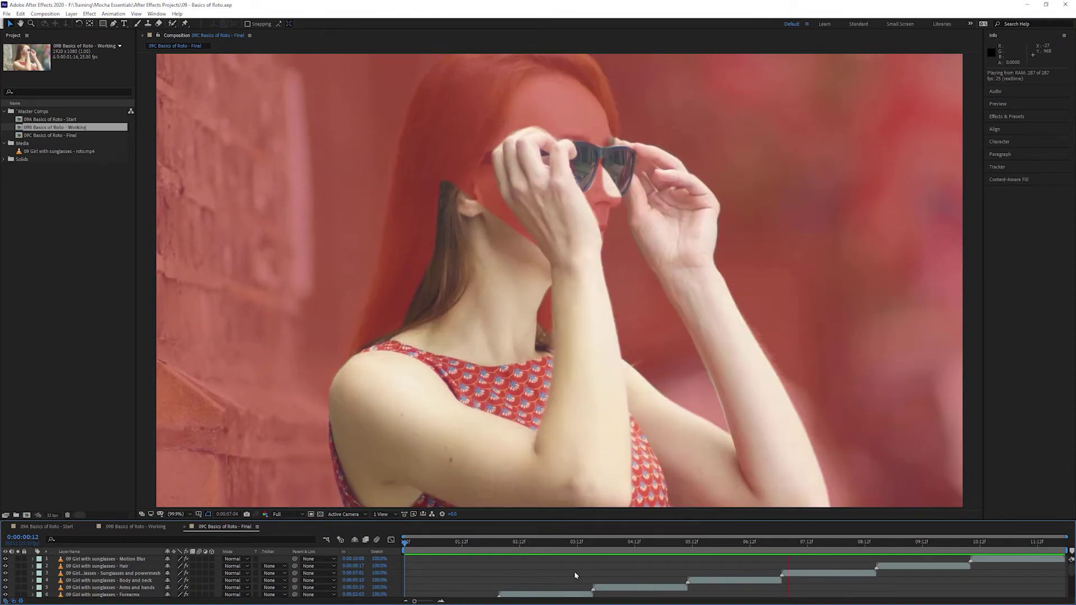
# Step: Stop the 09C Basics of Roto - Final preview and return to frame 0:00:00:12
pyautogui.press('space')
pyautogui.moveTo(556, 546); pyautogui.dragTo(308, 556)
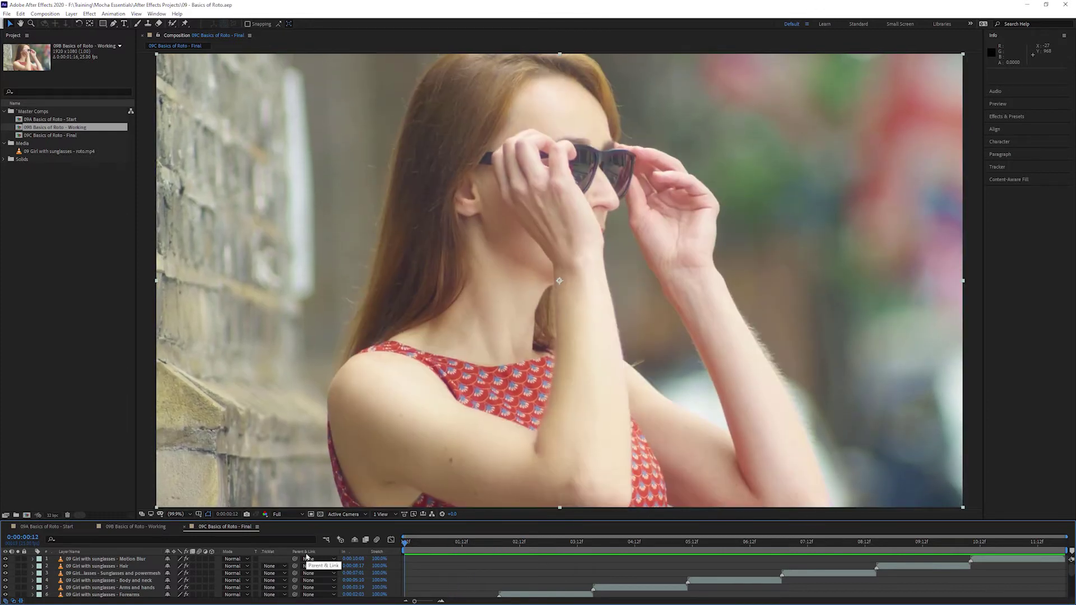
# Step: Apply Boris FX Mocha Pro to the sunglasses footage layer in the 09B Working comp
pyautogui.click(131, 528)
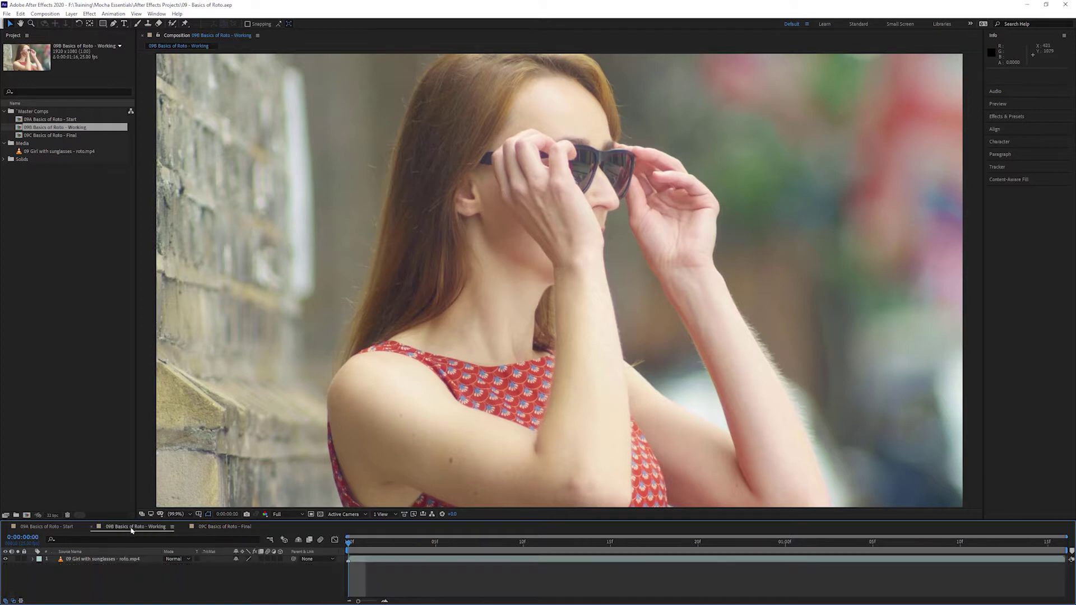
pyautogui.click(89, 559)
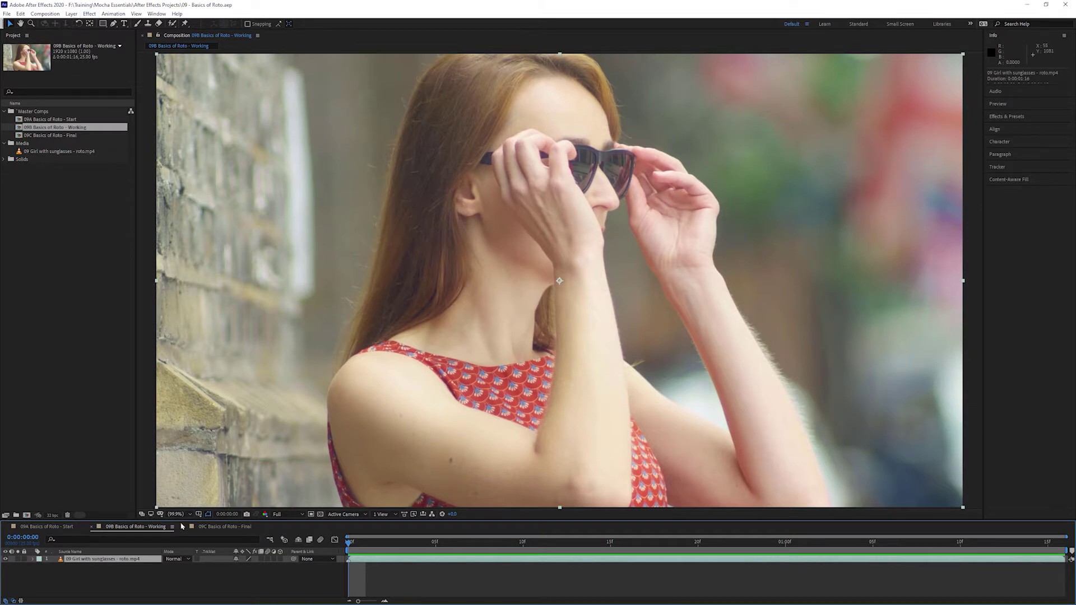
pyautogui.click(90, 14)
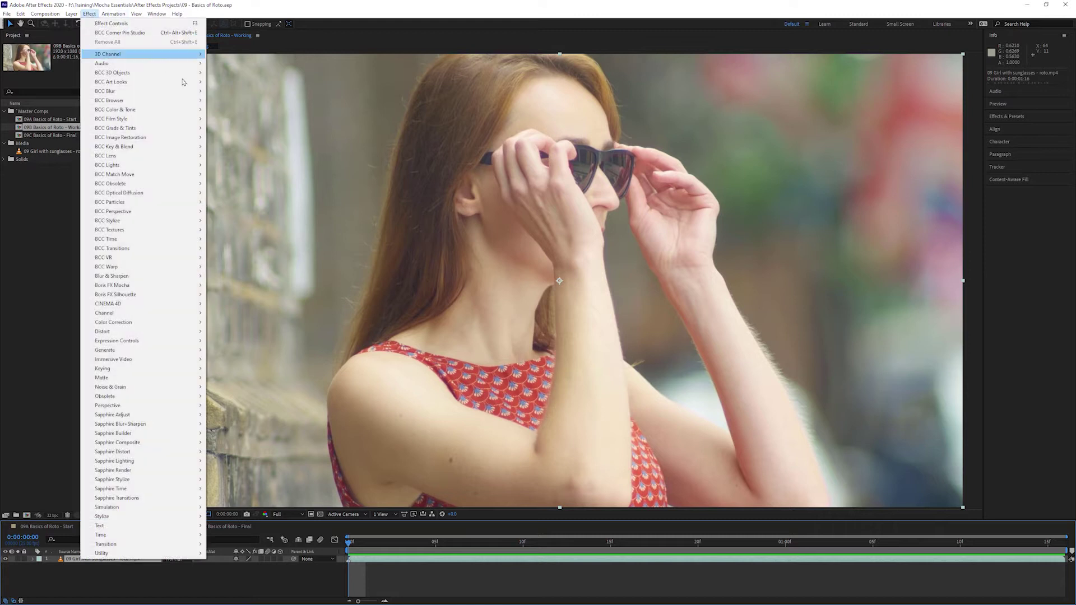
pyautogui.moveTo(202, 286)
pyautogui.click(244, 294)
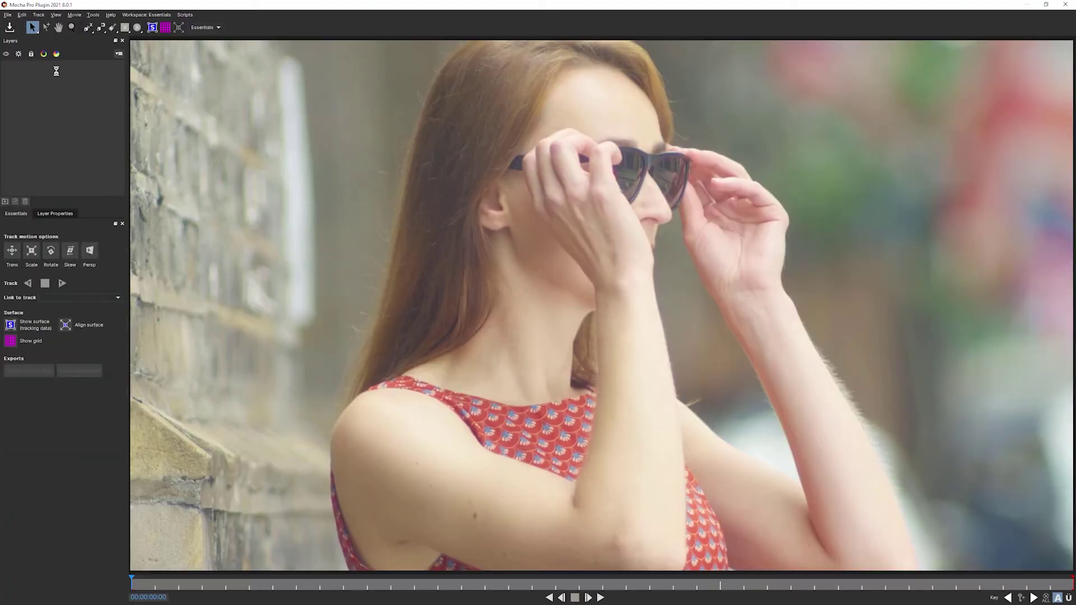
# Step: Play the whole sunglasses clip in Mocha, then stop at frame 00:00:00:04
pyautogui.click(600, 598)
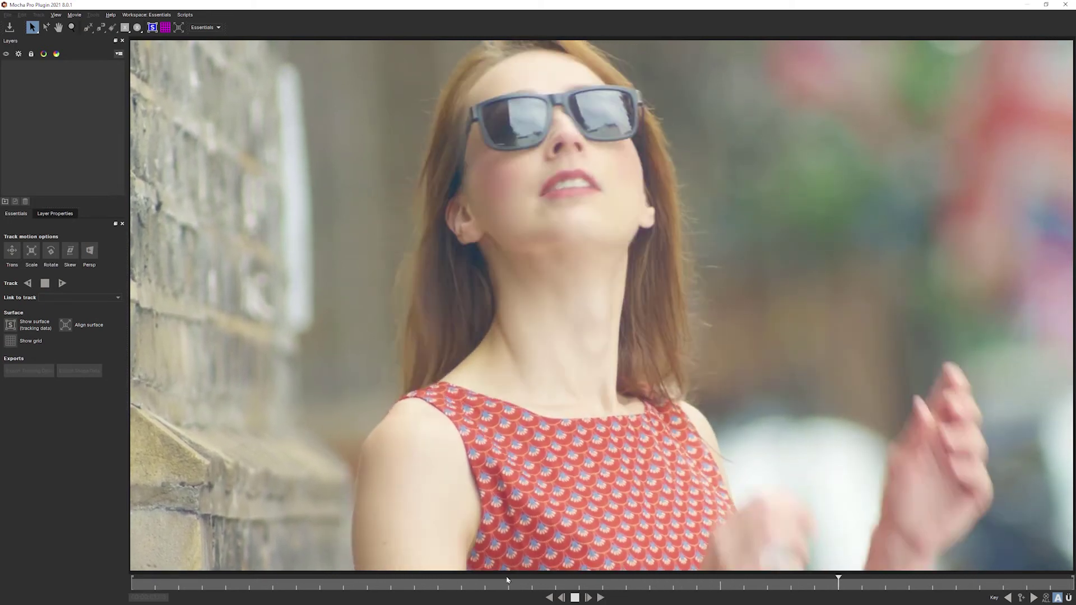
pyautogui.click(575, 598)
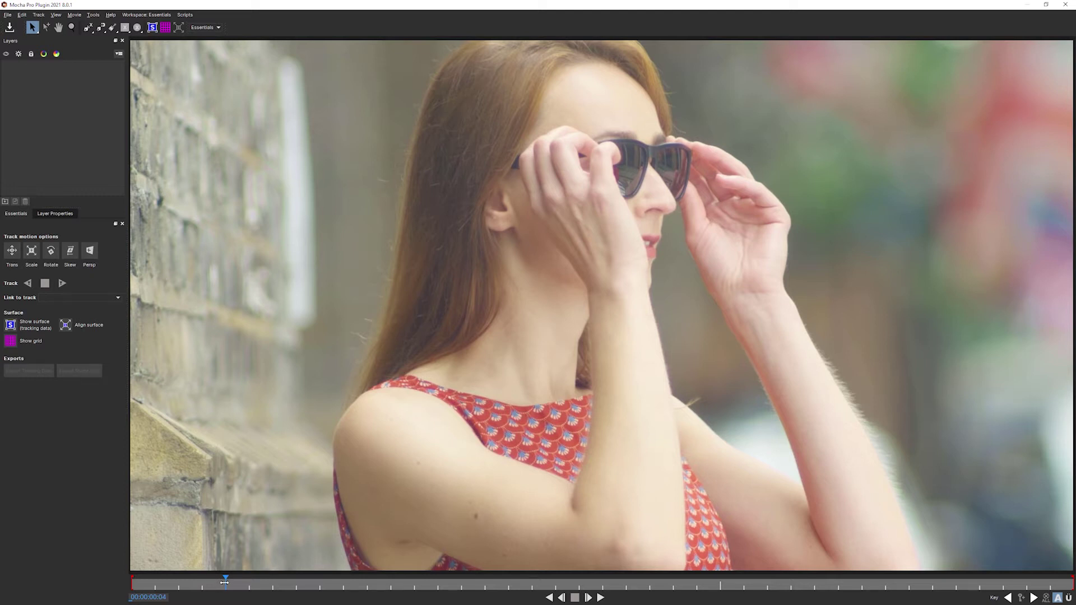
# Step: Step and play forward and backward through the clip, ending near 00:00:01:09
pyautogui.press('Right')
pyautogui.press('Right')
pyautogui.press('Right')
pyautogui.press('Right')
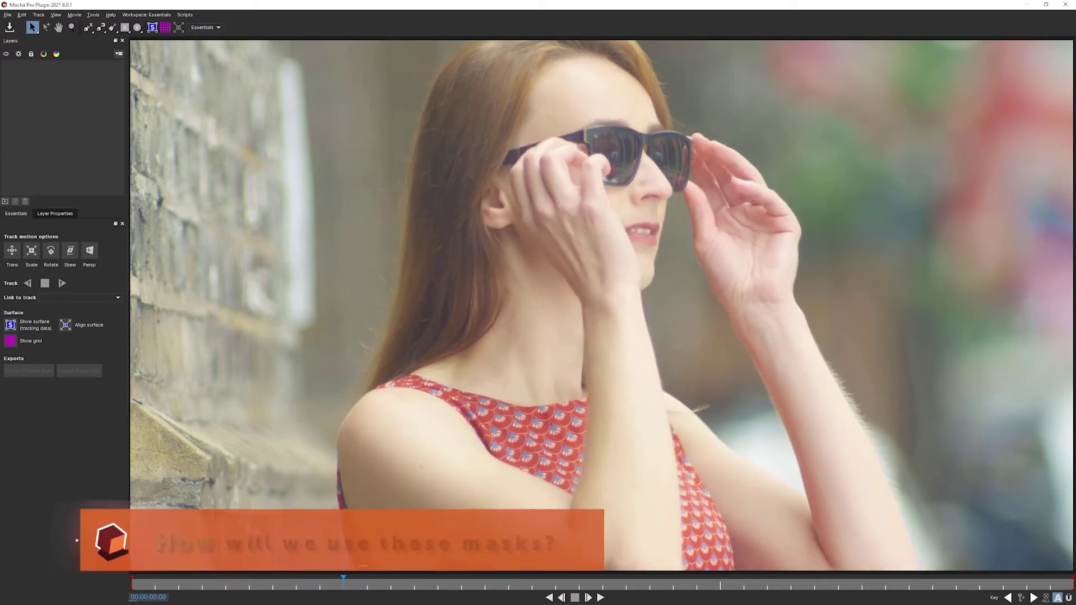
pyautogui.press('Right')
pyautogui.press('Right')
pyautogui.press('Right')
pyautogui.press('Right')
pyautogui.press('Right')
pyautogui.press('Right')
pyautogui.press('Right')
pyautogui.press('Right')
pyautogui.press('Right')
pyautogui.press('Right')
pyautogui.press('Right')
pyautogui.press('Right')
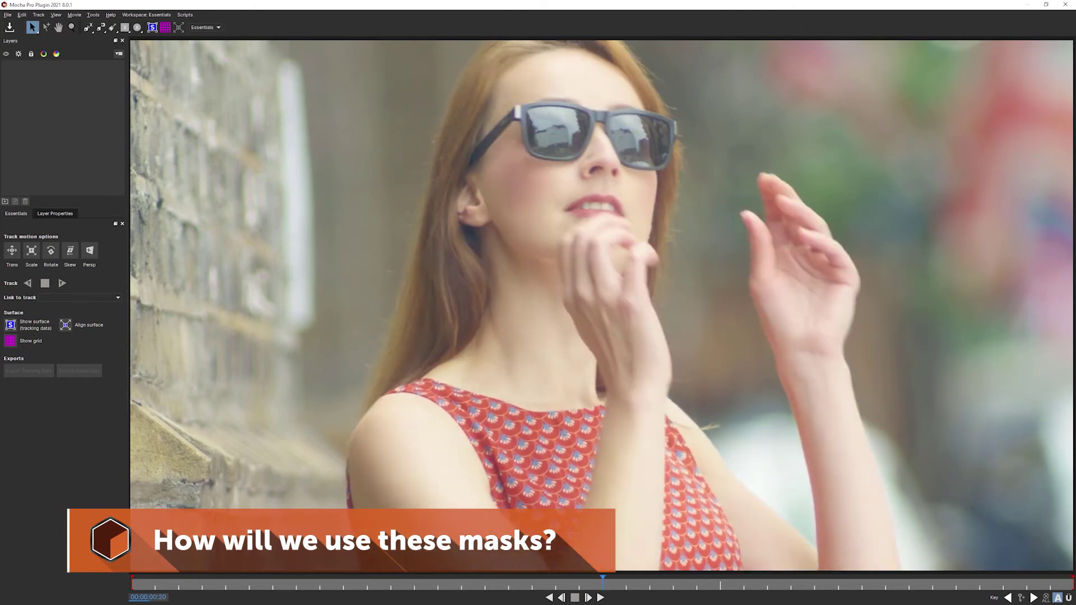
pyautogui.press('Left')
pyautogui.press('Left')
pyautogui.press('Left')
pyautogui.press('Left')
pyautogui.press('Left')
pyautogui.press('Left')
pyautogui.press('Left')
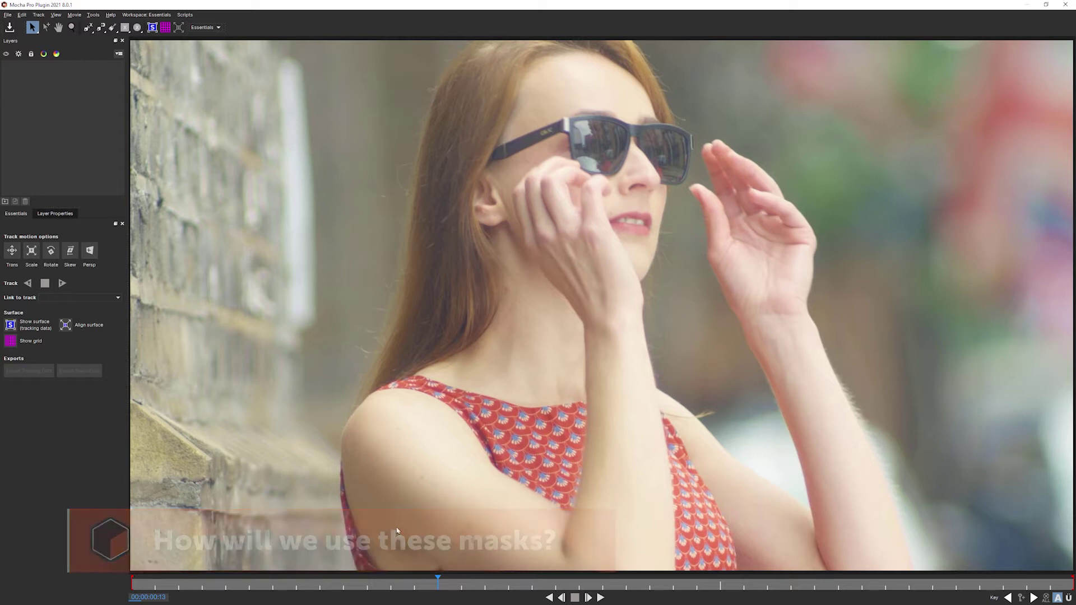
pyautogui.press('Left')
pyautogui.press('space')
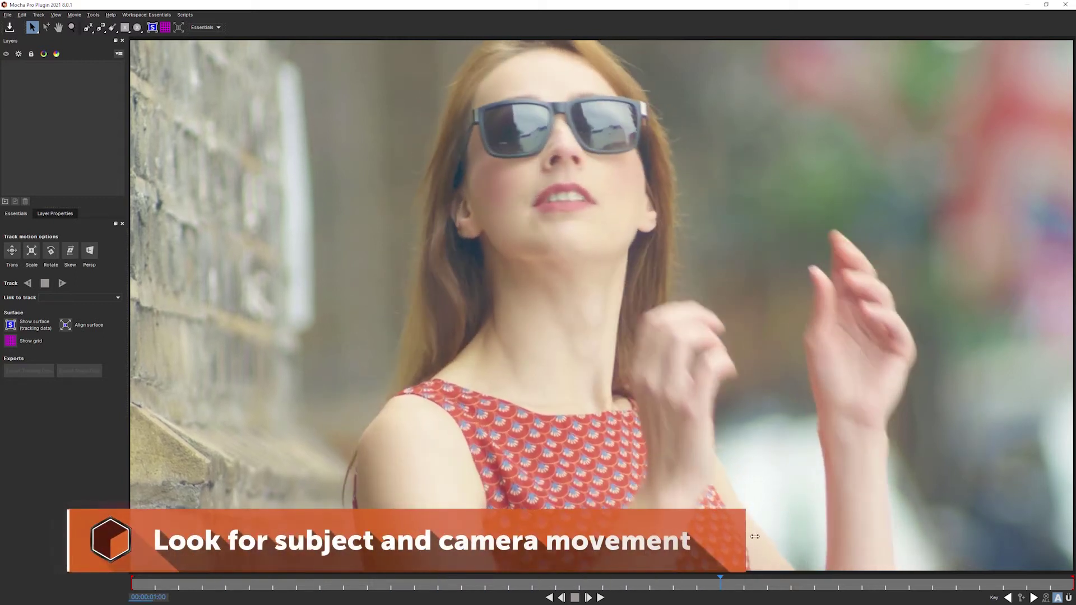
pyautogui.press('z')
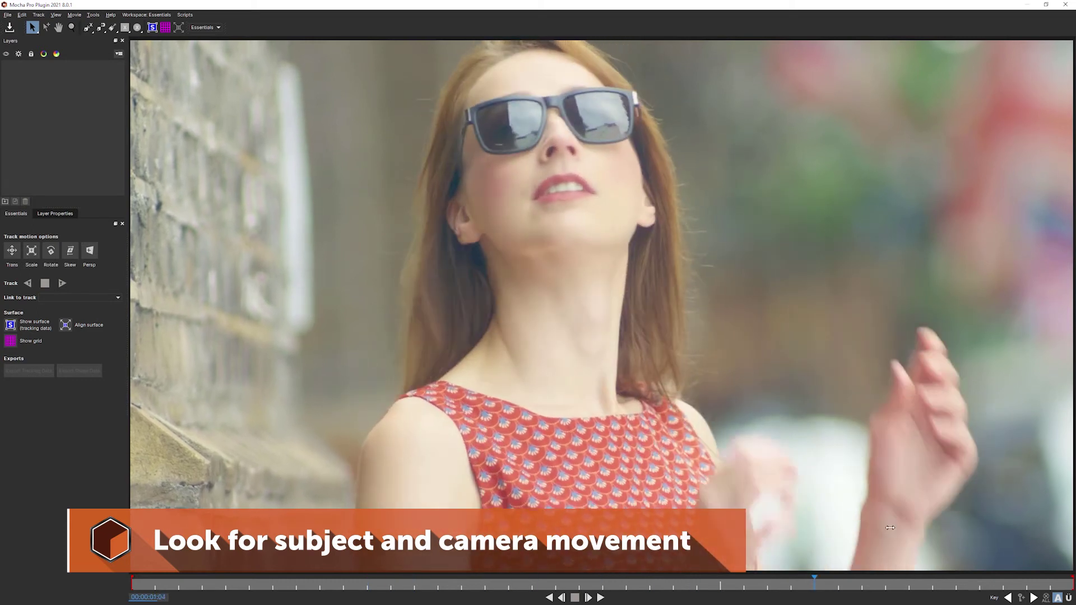
pyautogui.press('space')
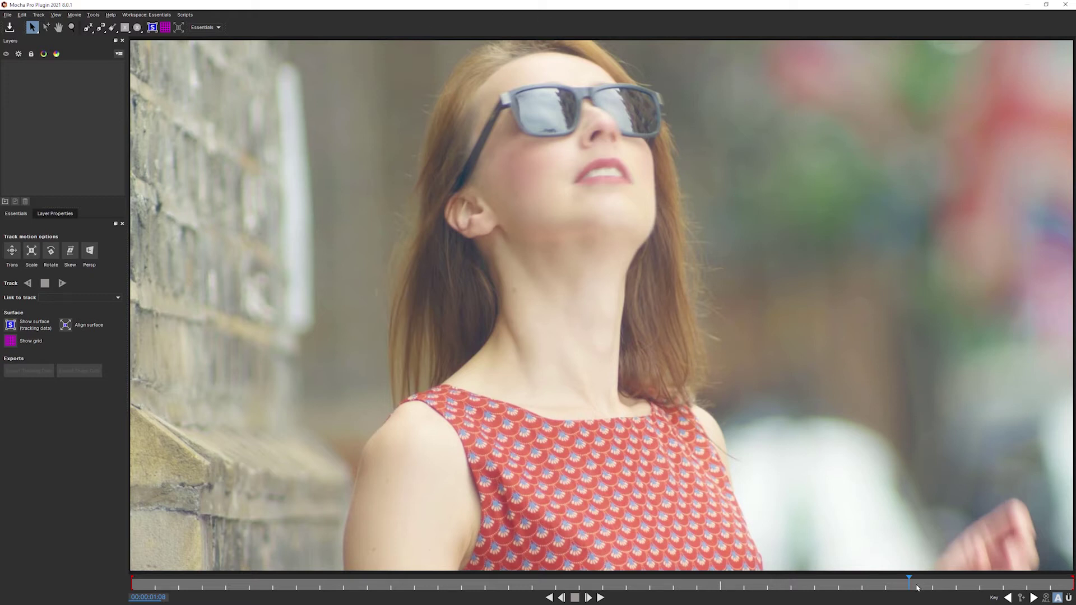
# Step: Scrub the playhead back and forth through the clip, finishing on frame 0
pyautogui.moveTo(908, 584); pyautogui.dragTo(995, 559)
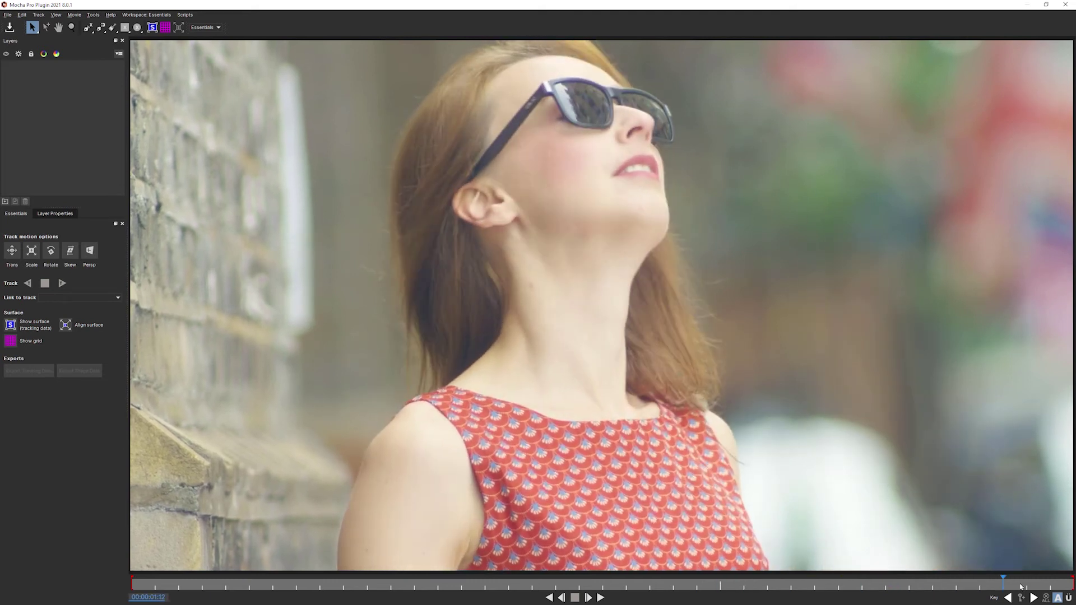
pyautogui.moveTo(1003, 583); pyautogui.dragTo(117, 603)
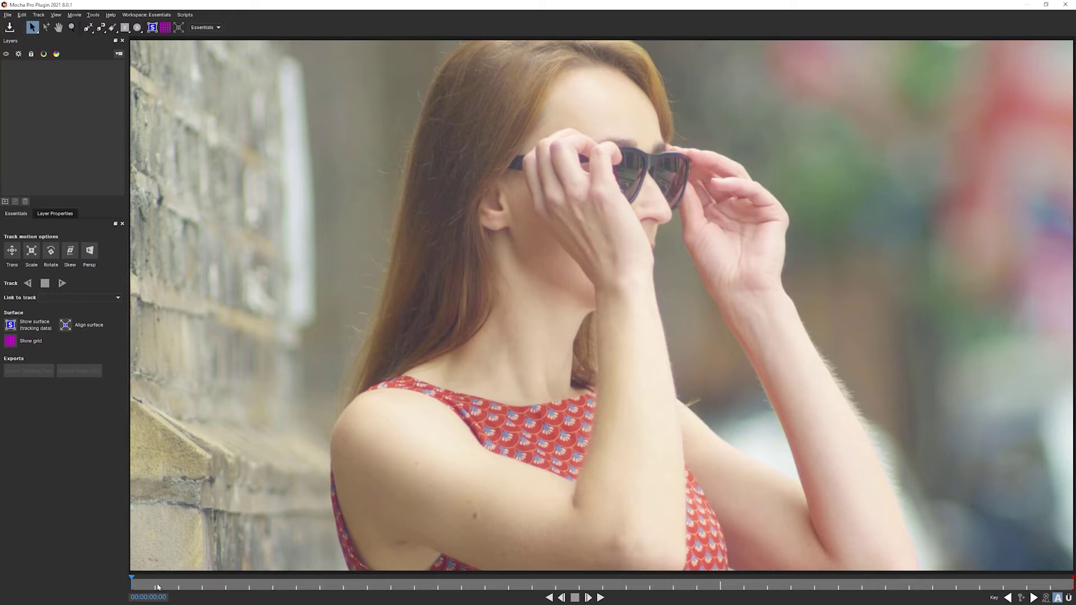
# Step: Repeatedly play, stop and scrub the footage, ending back on frame 00:00:00:00
pyautogui.press('l')
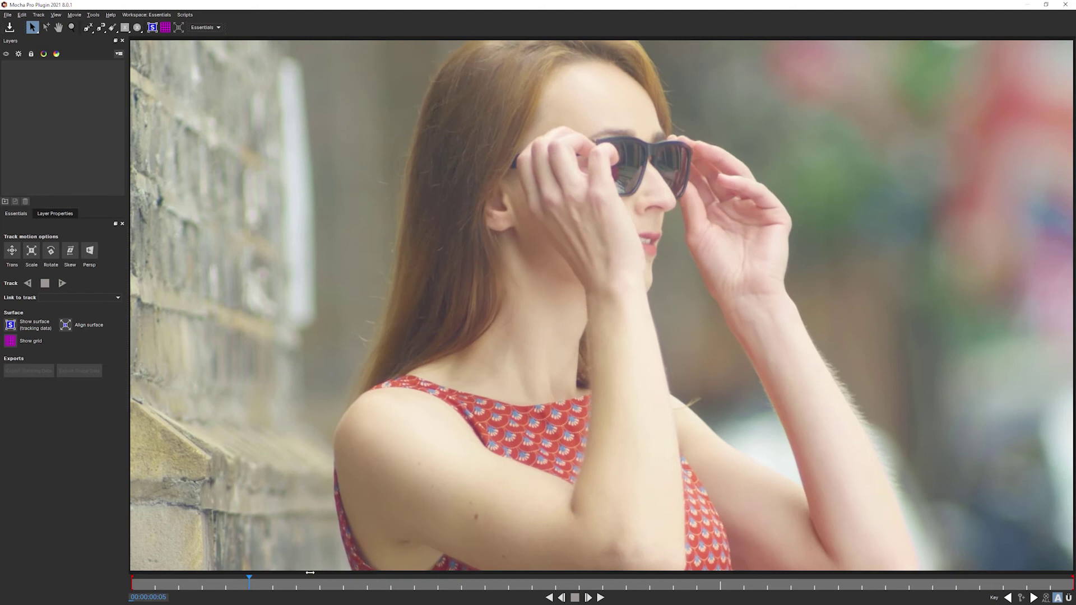
pyautogui.press('k')
pyautogui.moveTo(249, 581); pyautogui.dragTo(384, 458)
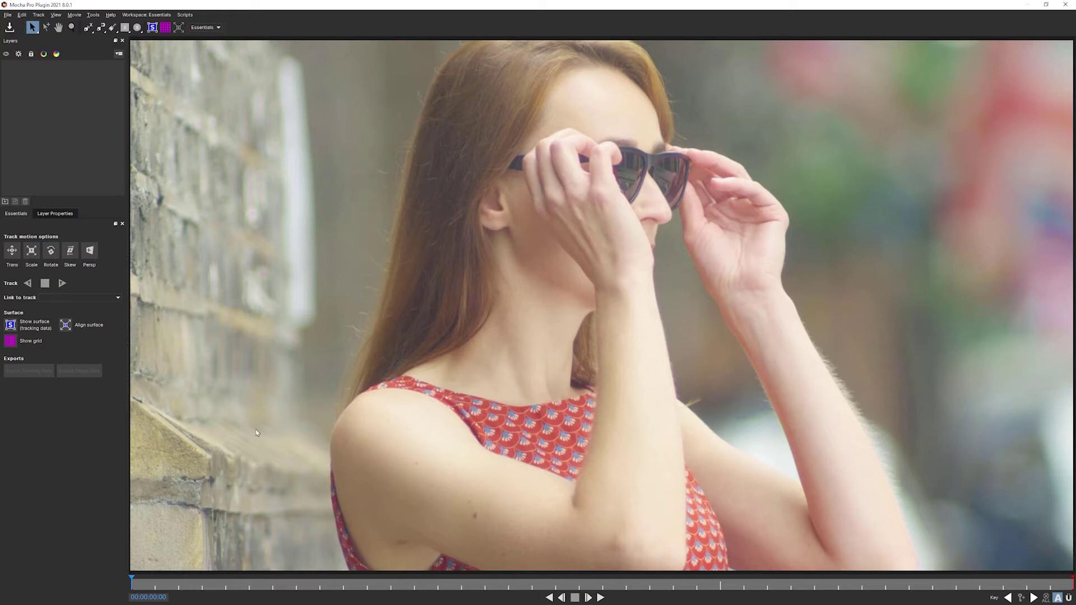
pyautogui.press('space')
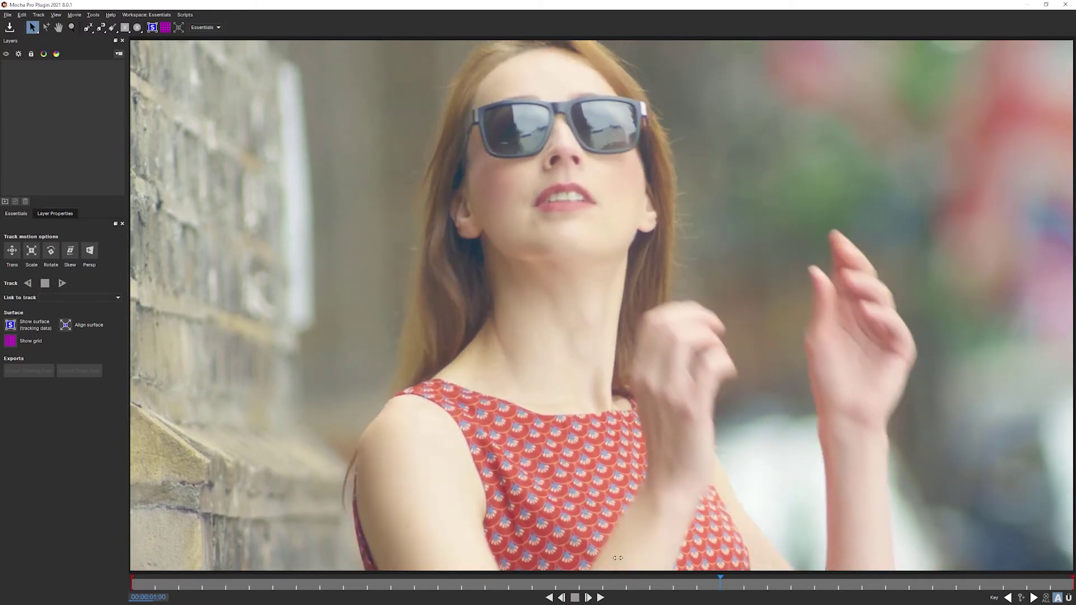
pyautogui.click(150, 580)
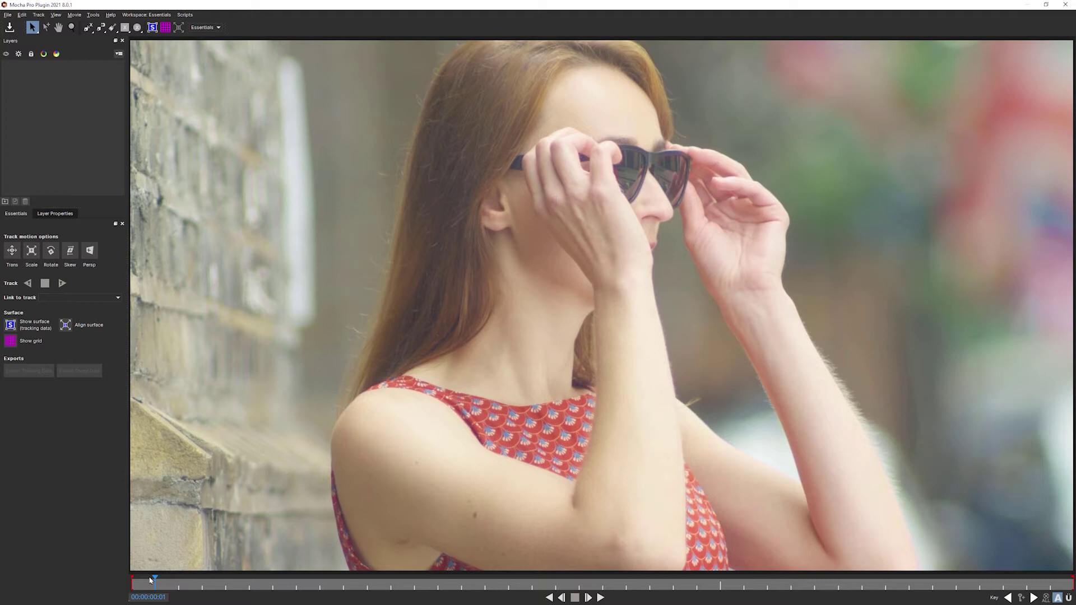
pyautogui.press('space')
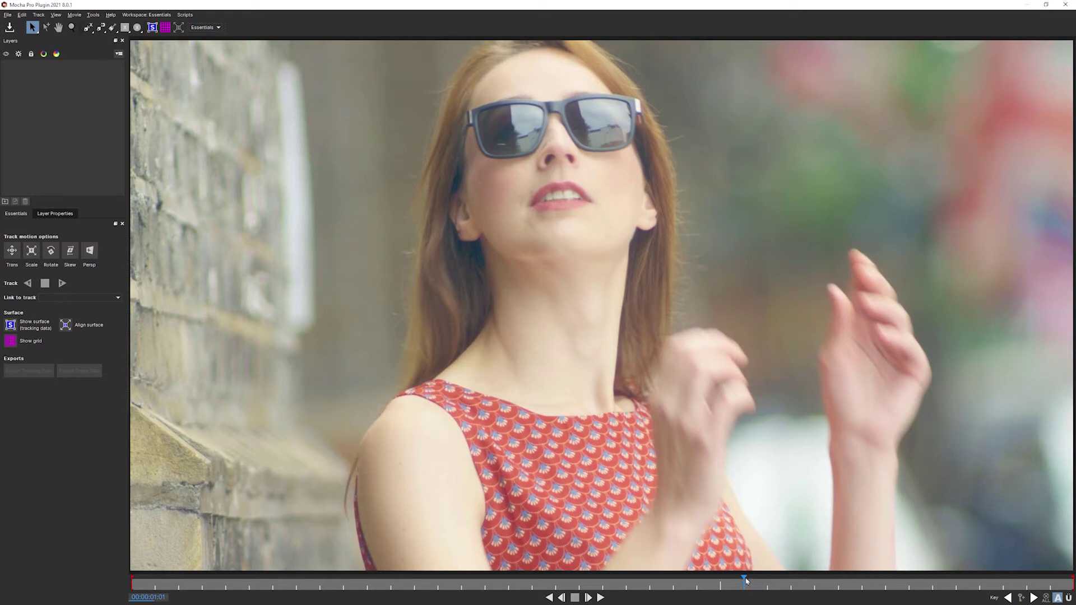
pyautogui.moveTo(682, 584); pyautogui.dragTo(132, 578)
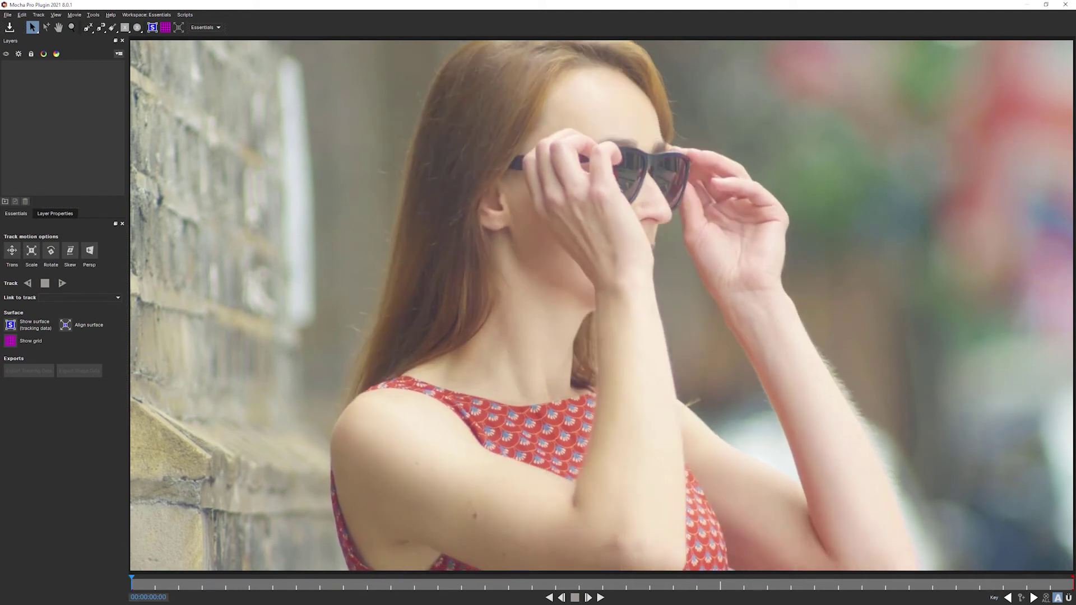
# Step: Play and stop the clip, return to frame 0, then scrub through the opening frames
pyautogui.click(600, 597)
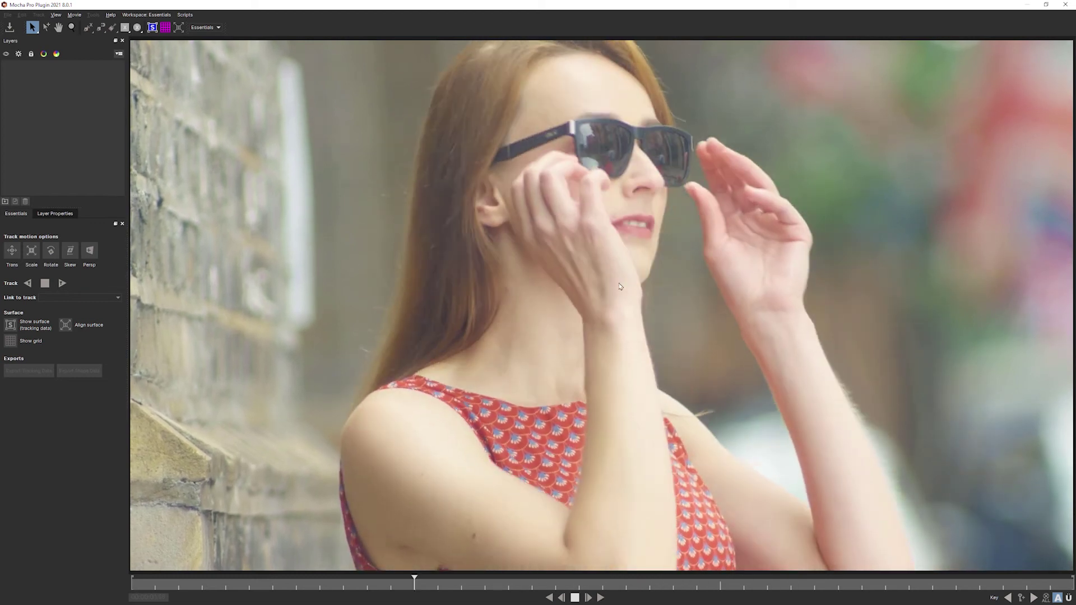
pyautogui.click(574, 598)
pyautogui.moveTo(714, 583); pyautogui.dragTo(36, 601)
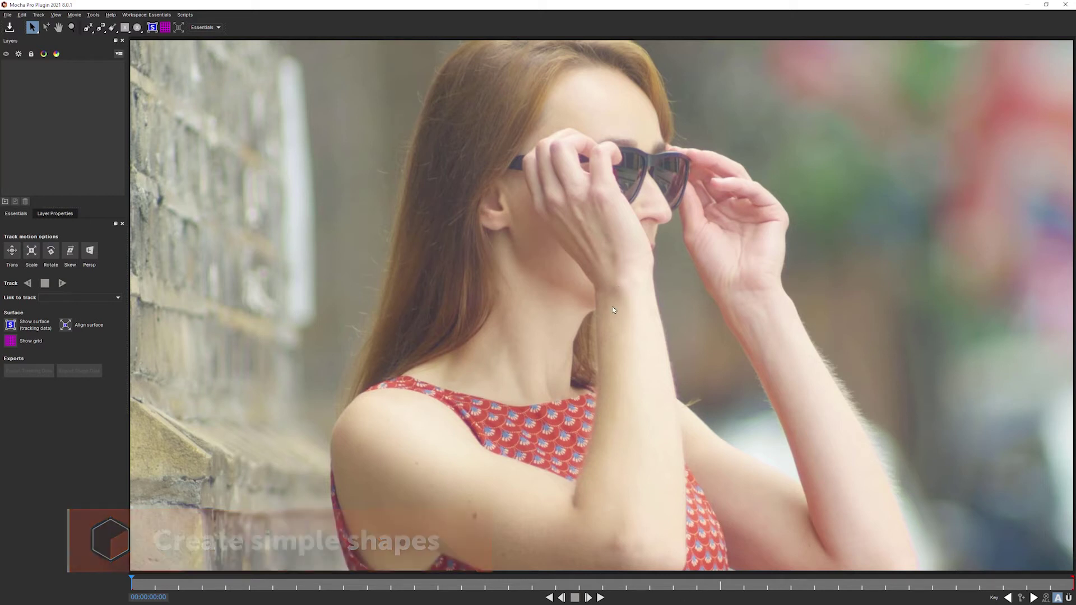
pyautogui.moveTo(170, 587); pyautogui.dragTo(773, 601)
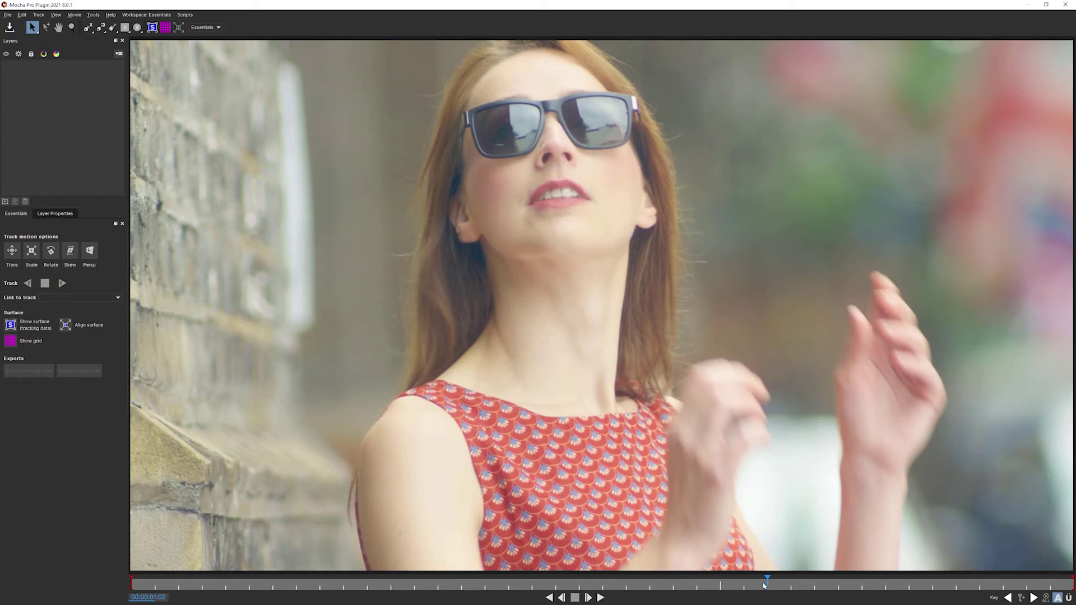
pyautogui.moveTo(771, 585); pyautogui.dragTo(132, 577)
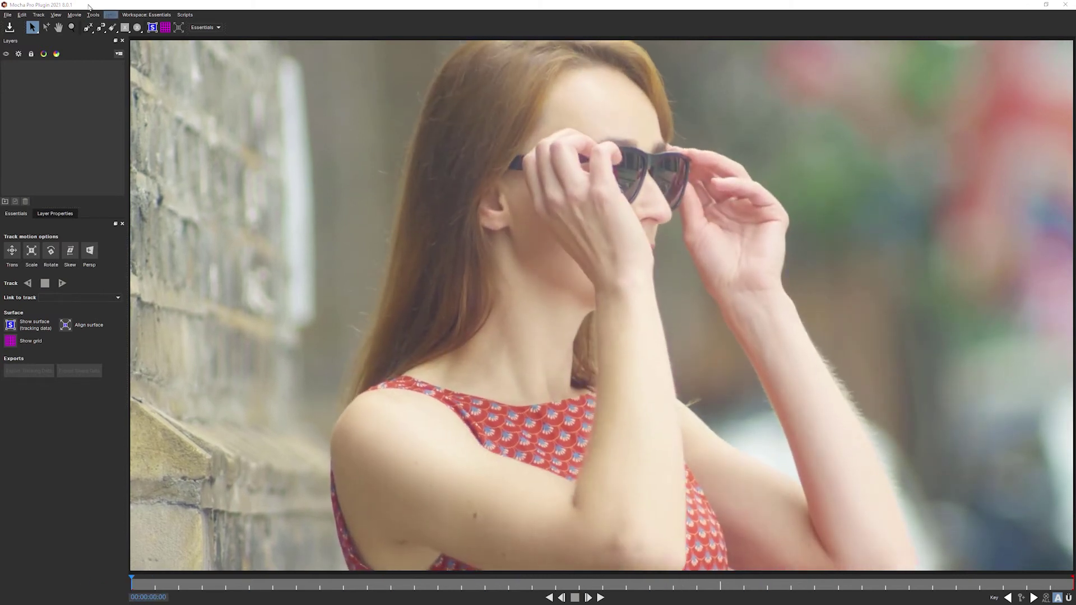
# Step: Trace a closed X-Spline outline around the forearm from wrist to elbow on frame 0
pyautogui.click(87, 27)
pyautogui.click(593, 285)
pyautogui.click(612, 263)
pyautogui.click(653, 282)
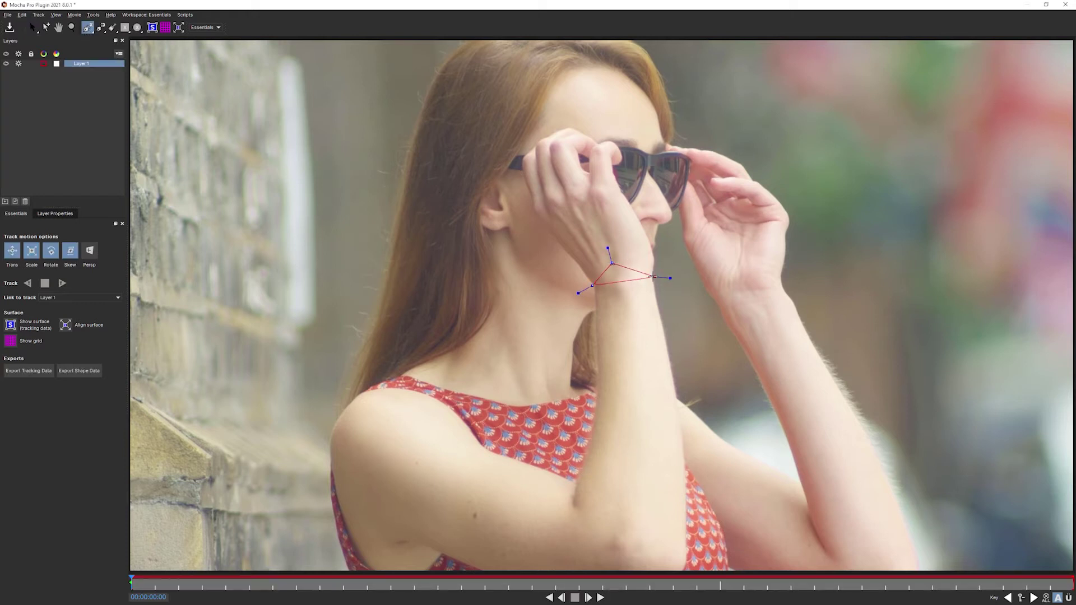
pyautogui.click(678, 472)
pyautogui.click(678, 464)
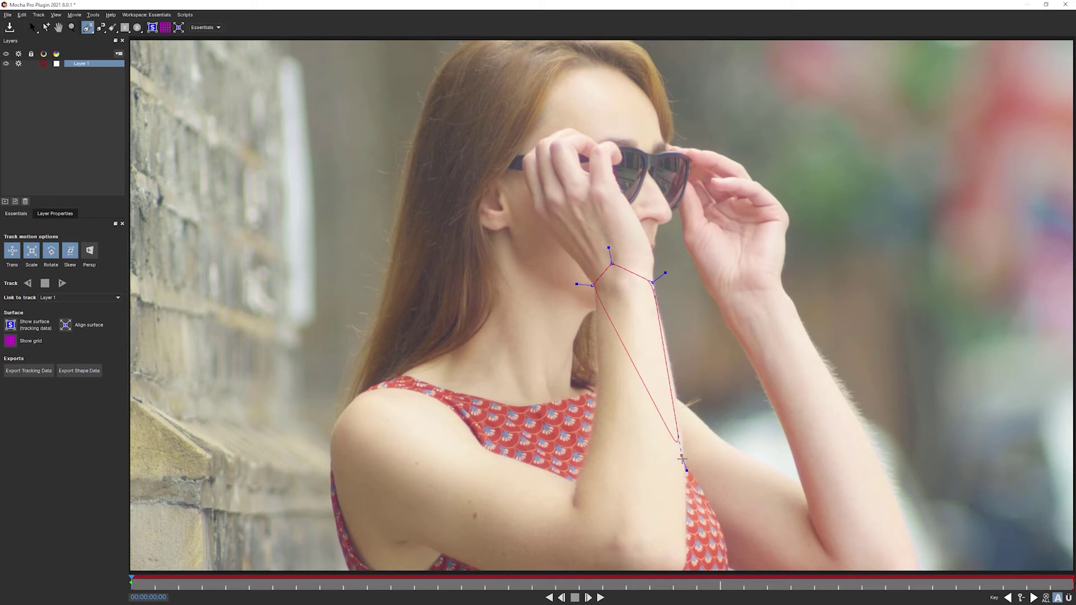
pyautogui.click(653, 568)
pyautogui.click(580, 555)
pyautogui.click(571, 523)
pyautogui.click(580, 501)
pyautogui.click(597, 396)
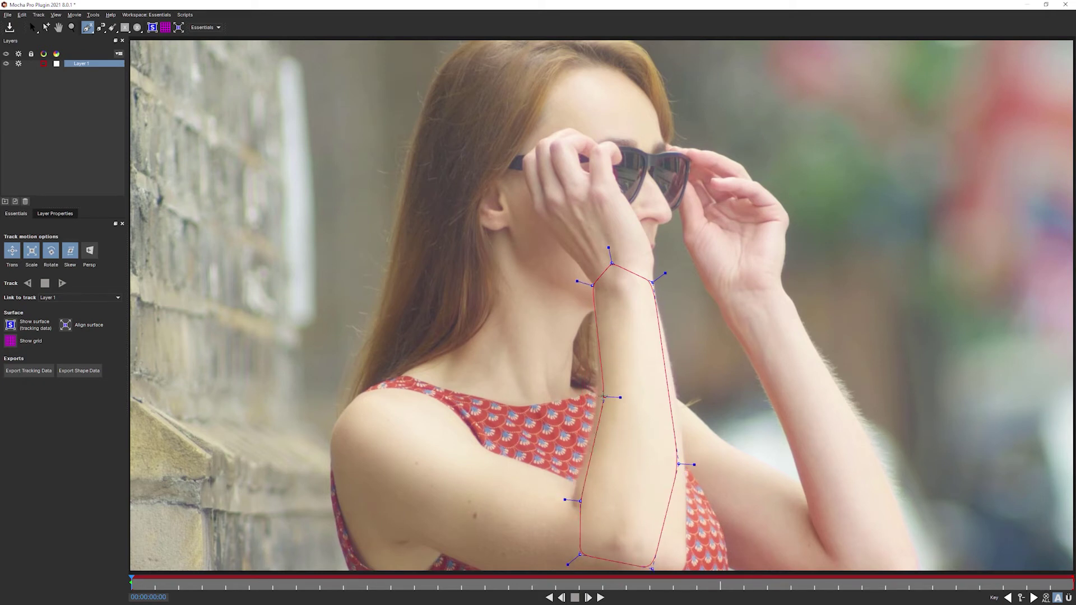
pyautogui.rightClick(628, 304)
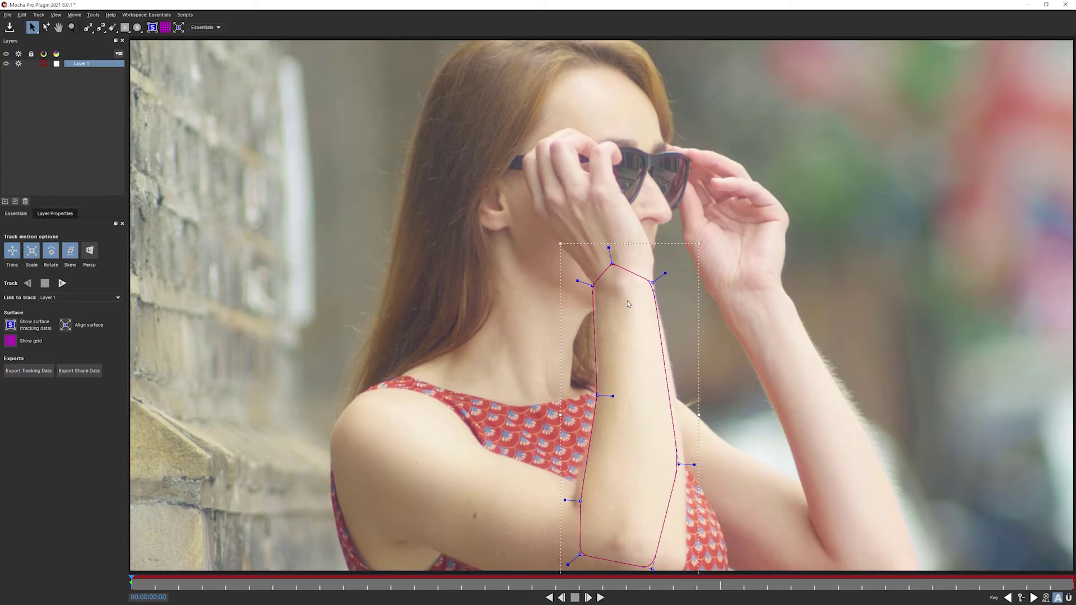
# Step: Move the forearm spline's left, right and bottom points onto the arm's edges
pyautogui.click(596, 396)
pyautogui.moveTo(596, 395); pyautogui.dragTo(592, 394)
pyautogui.moveTo(678, 464)
pyautogui.mouseDown()
pyautogui.moveTo(712, 453)
pyautogui.moveTo(685, 461)
pyautogui.mouseUp()
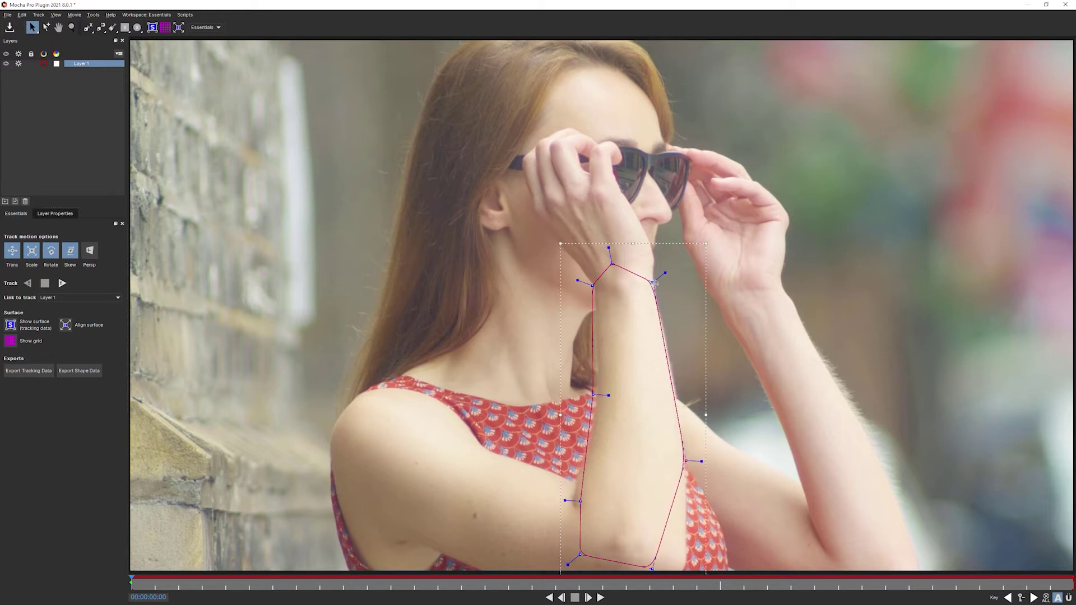
pyautogui.moveTo(653, 282); pyautogui.dragTo(653, 283)
pyautogui.moveTo(652, 568); pyautogui.dragTo(685, 565)
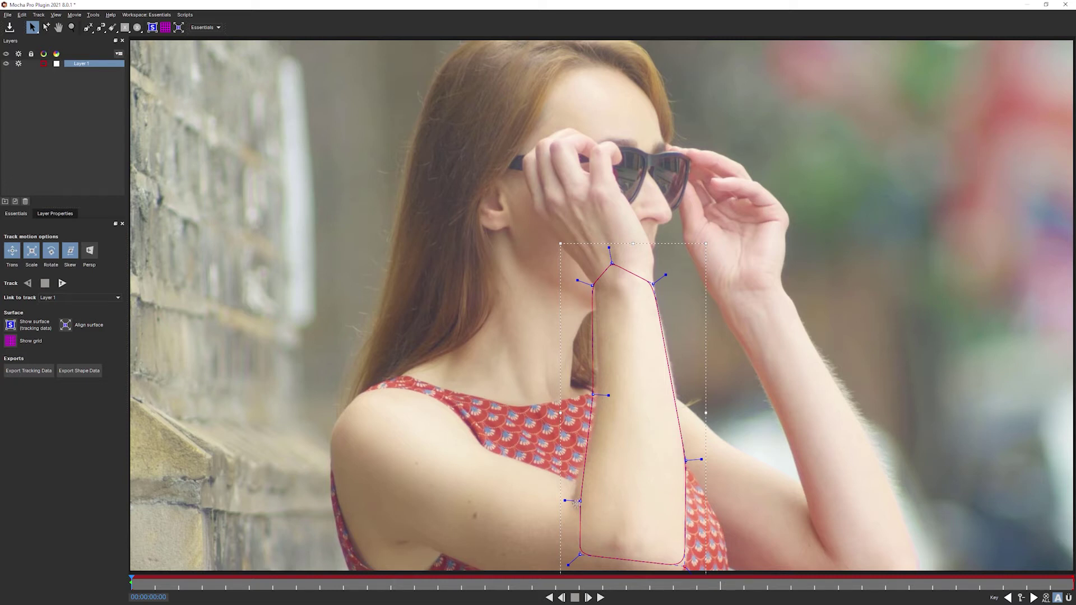
pyautogui.moveTo(580, 501); pyautogui.dragTo(564, 505)
pyautogui.moveTo(686, 460); pyautogui.dragTo(688, 459)
pyautogui.moveTo(653, 284); pyautogui.dragTo(657, 284)
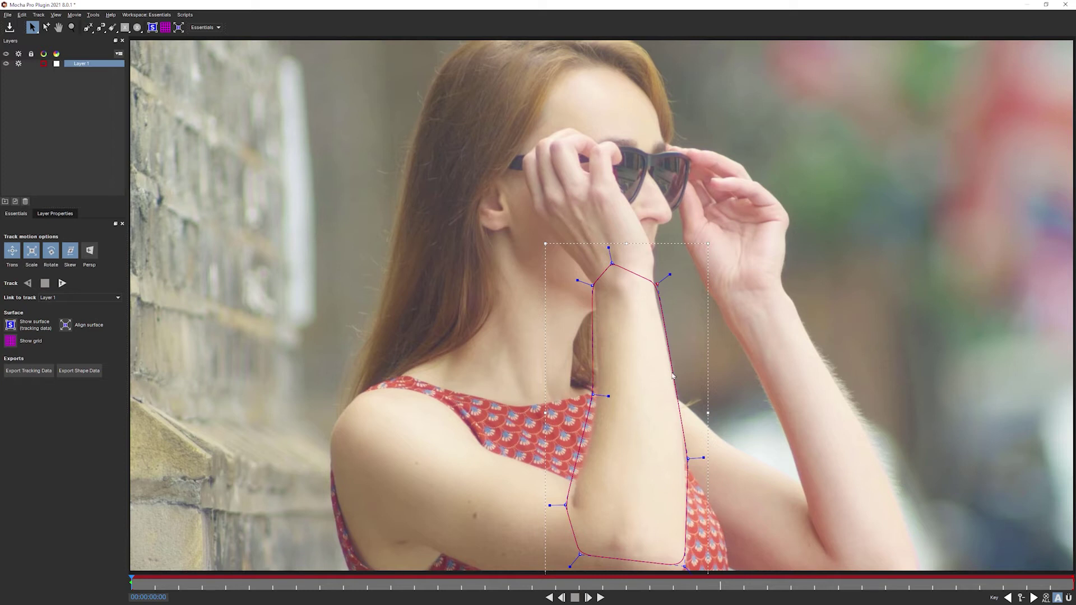
# Step: Rename Layer 1 to 'forearm L Track'
pyautogui.doubleClick(81, 64)
pyautogui.write('forear')
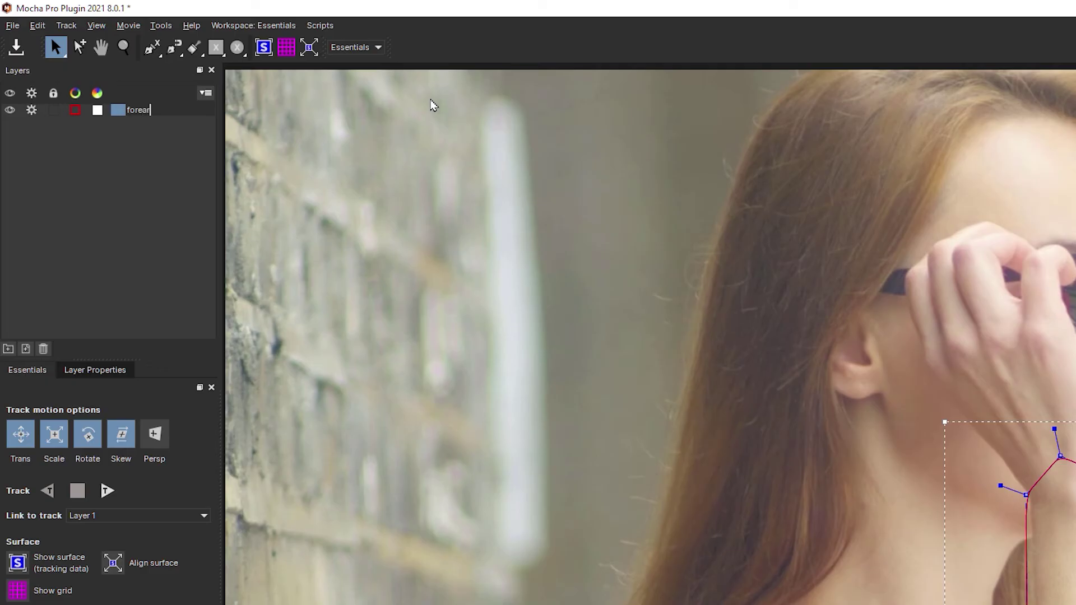
pyautogui.write('m L')
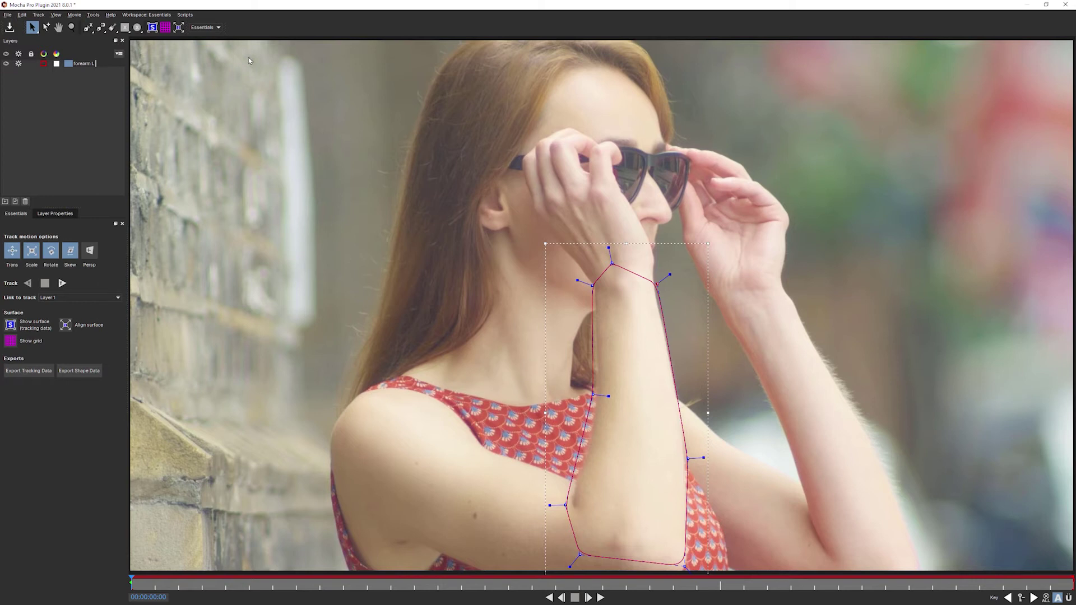
pyautogui.write('1')
pyautogui.write('rack')
pyautogui.press('Return')
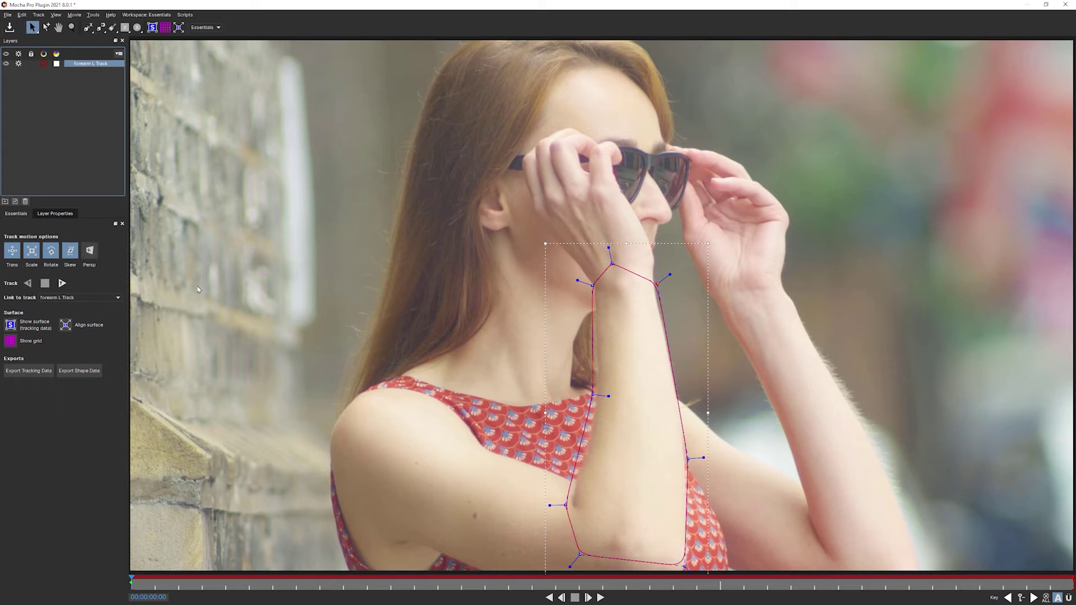
# Step: Track forearm L Track forward until it stops at about 00:00:01:02 with a termination error
pyautogui.click(63, 284)
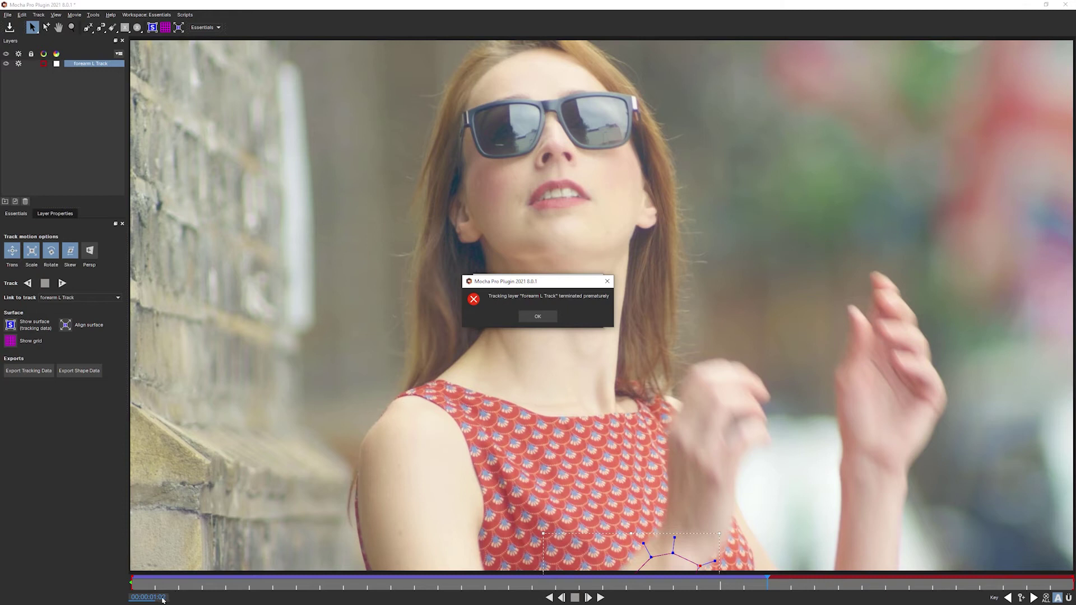
# Step: Dismiss the tracking error and set the layer's Out point to the current frame, 00:00:01:02
pyautogui.click(539, 316)
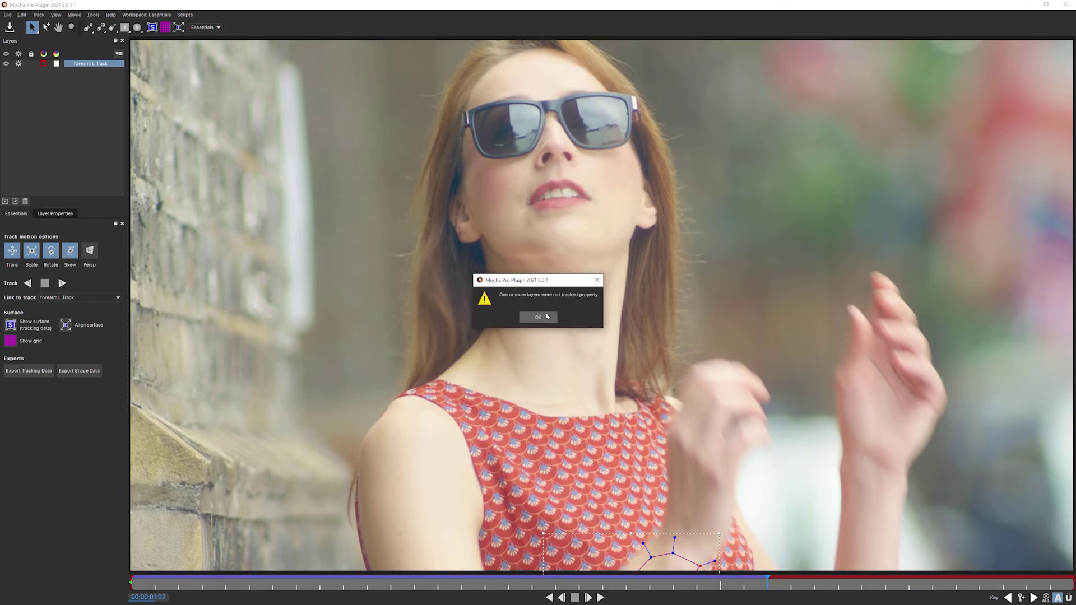
pyautogui.click(539, 317)
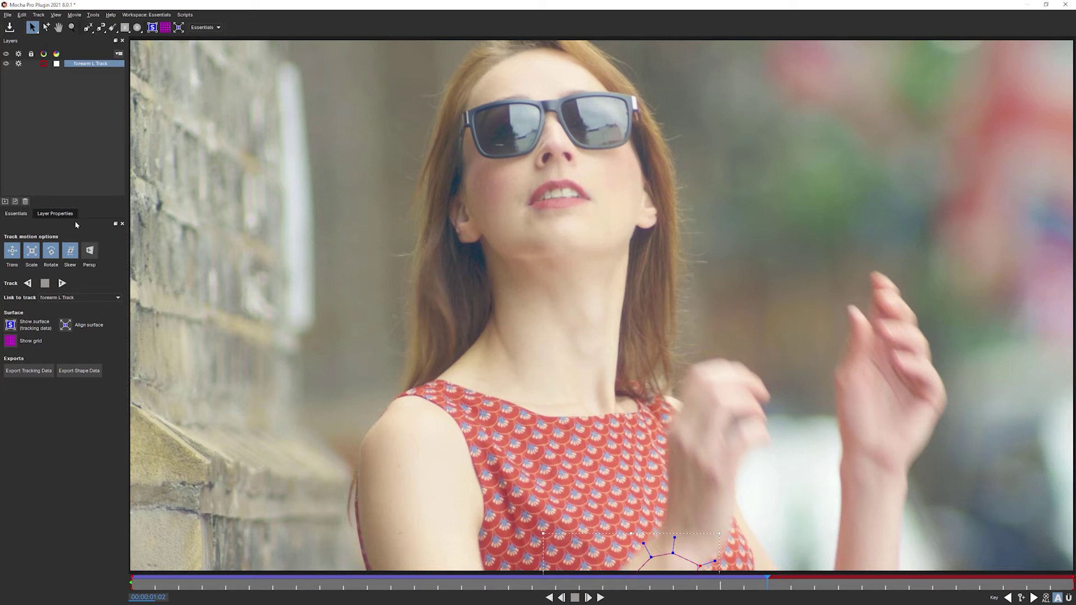
pyautogui.click(15, 215)
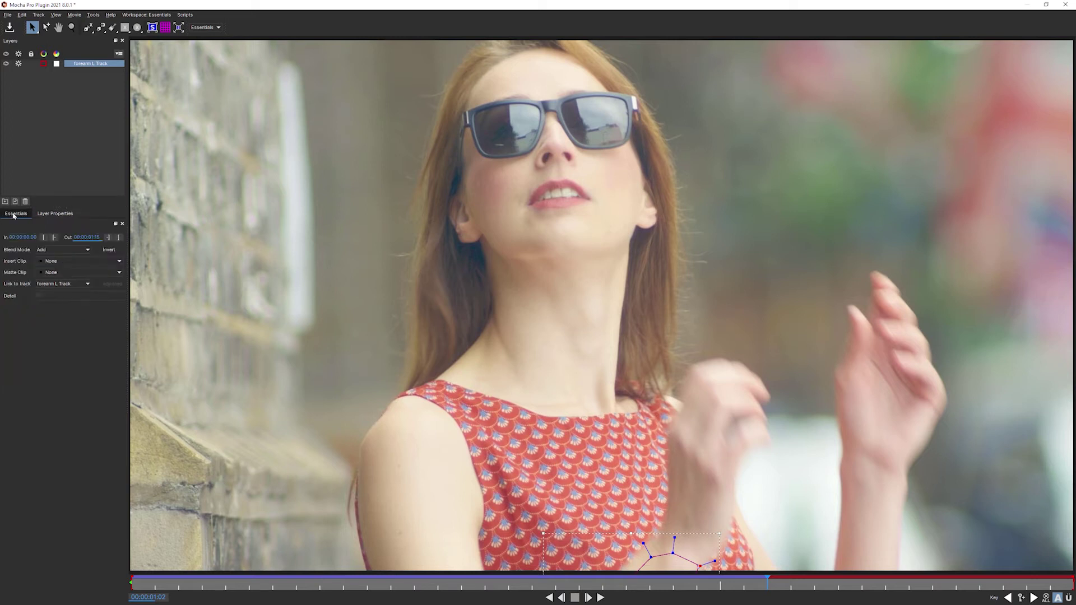
pyautogui.click(117, 238)
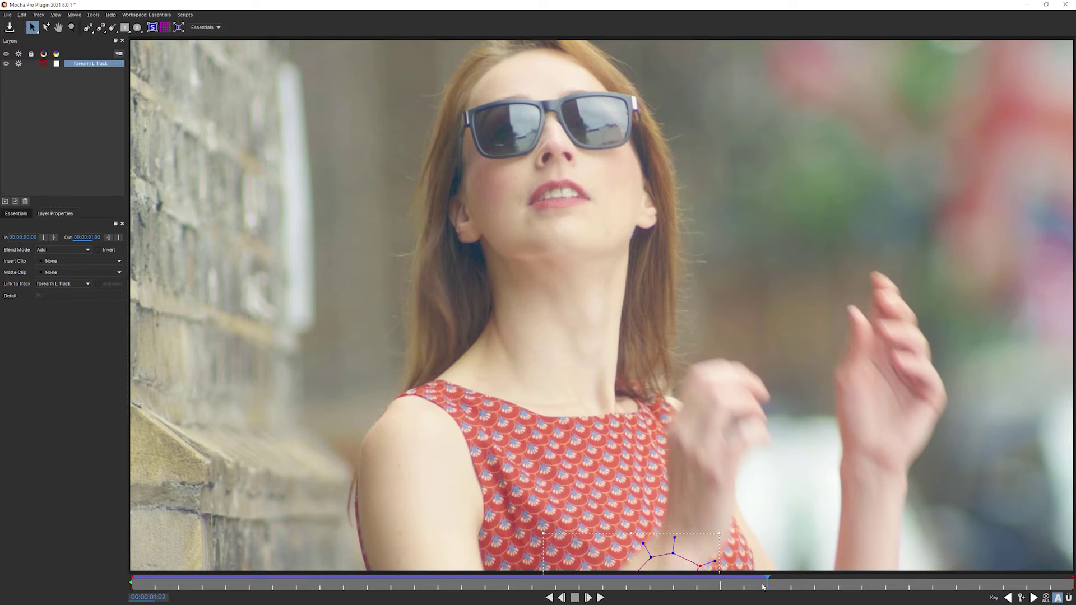
# Step: Scrub and play the timeline to review how the shape follows the arm
pyautogui.moveTo(766, 585); pyautogui.dragTo(371, 586)
pyautogui.press('space')
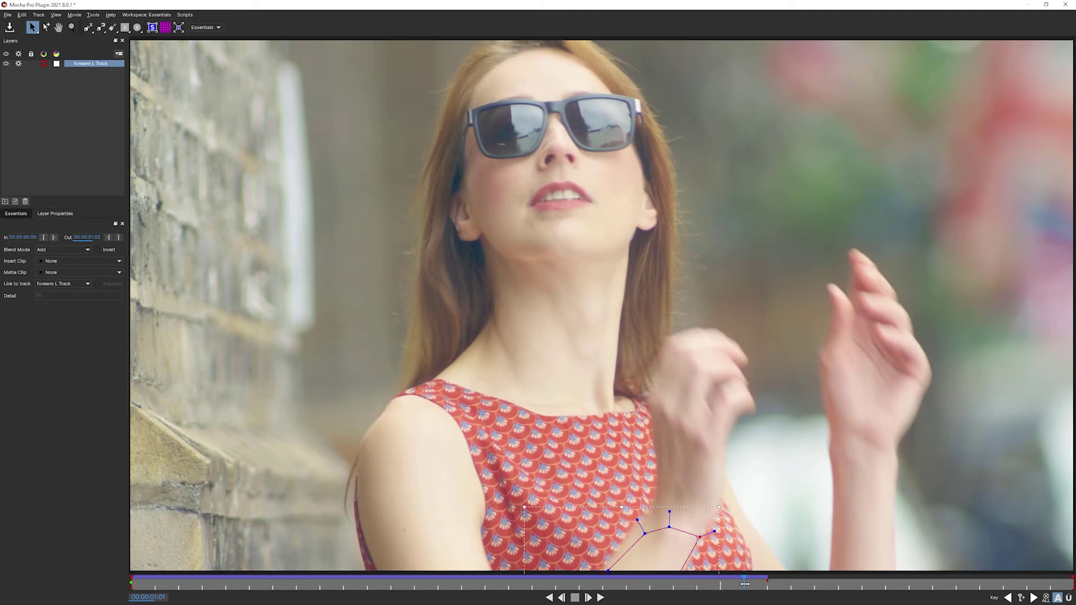
pyautogui.moveTo(745, 584); pyautogui.dragTo(131, 580)
# Step: Return to frame 0 and hide the forearm L Track layer
pyautogui.click(55, 214)
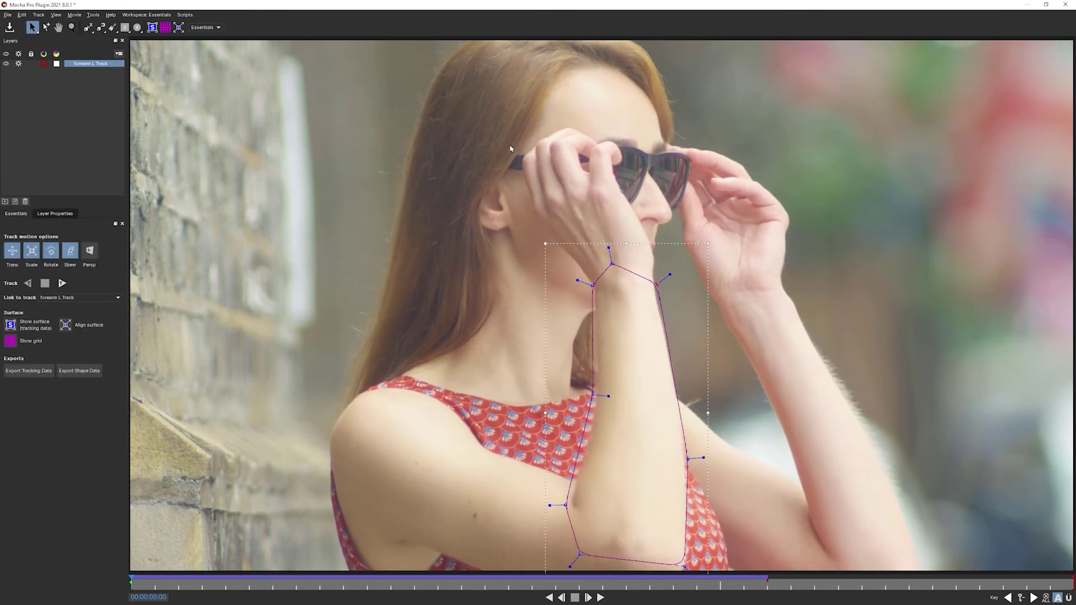
pyautogui.click(6, 64)
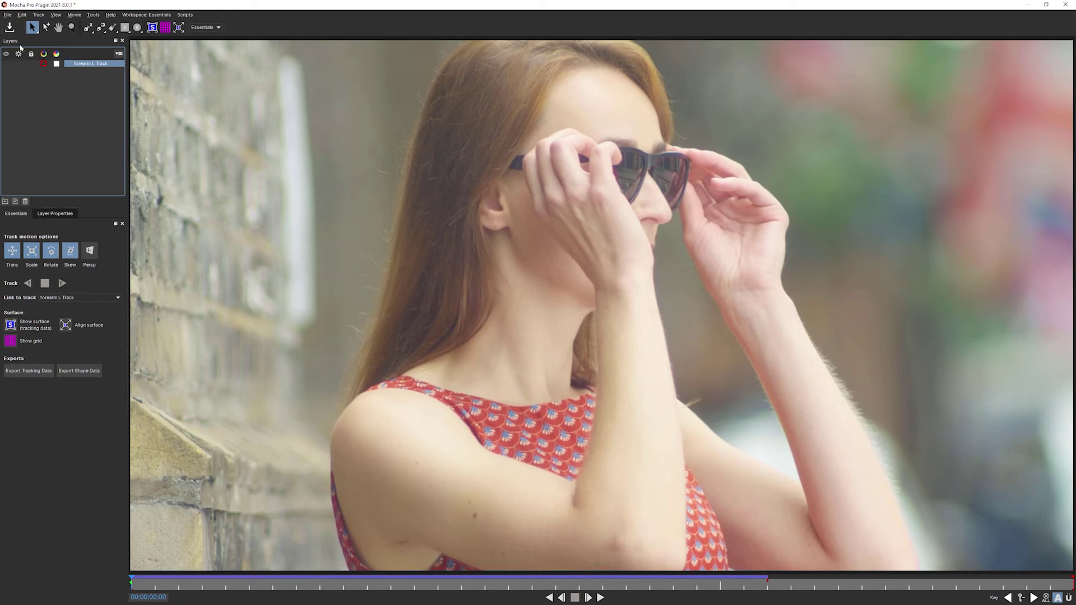
# Step: Start a new X-spline layer with points placed around the wrist
pyautogui.click(87, 28)
pyautogui.click(595, 287)
pyautogui.click(610, 253)
pyautogui.click(653, 276)
pyautogui.click(650, 288)
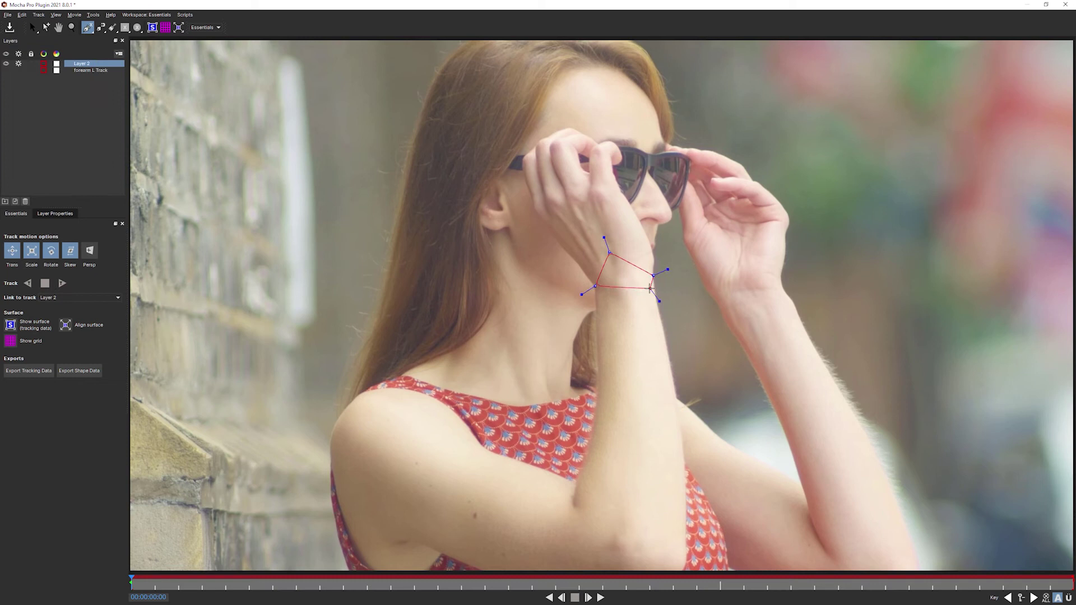
# Step: Continue the outline down the forearm's right edge past the bottom of the frame
pyautogui.click(655, 298)
pyautogui.click(670, 358)
pyautogui.click(679, 430)
pyautogui.click(687, 525)
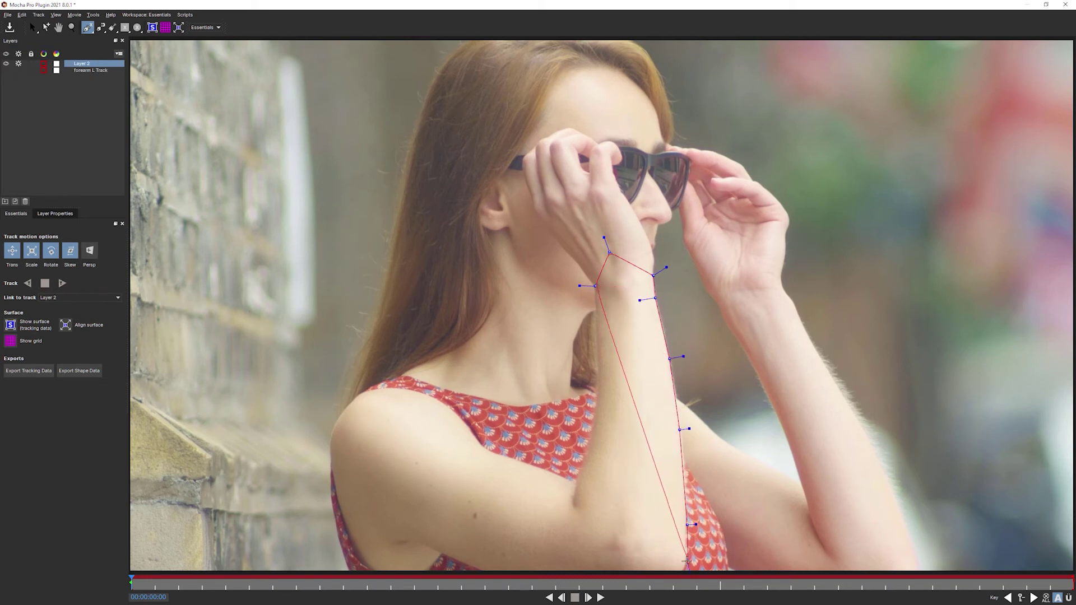
pyautogui.click(686, 567)
pyautogui.moveTo(684, 553)
pyautogui.mouseDown()
pyautogui.moveTo(675, 519)
pyautogui.moveTo(682, 547)
pyautogui.mouseUp()
pyautogui.press('x')
pyautogui.moveTo(638, 516); pyautogui.dragTo(650, 426)
pyautogui.press('z')
pyautogui.press('z')
# Step: Close the outline with points along the arm's bottom and up its left edge
pyautogui.click(648, 416)
pyautogui.click(622, 457)
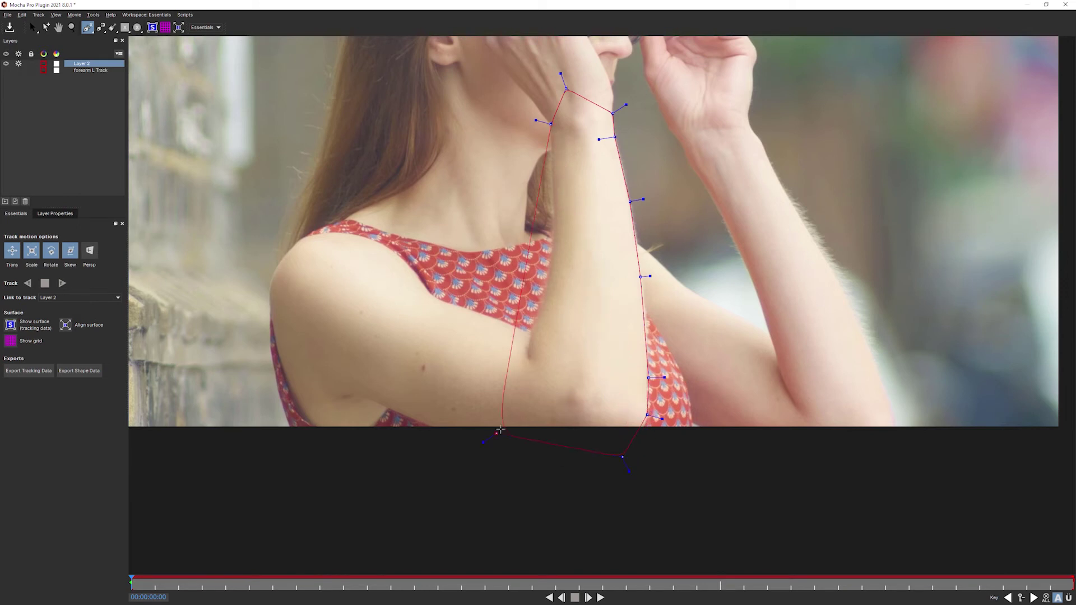
pyautogui.click(529, 453)
pyautogui.click(525, 344)
pyautogui.click(549, 246)
pyautogui.click(550, 124)
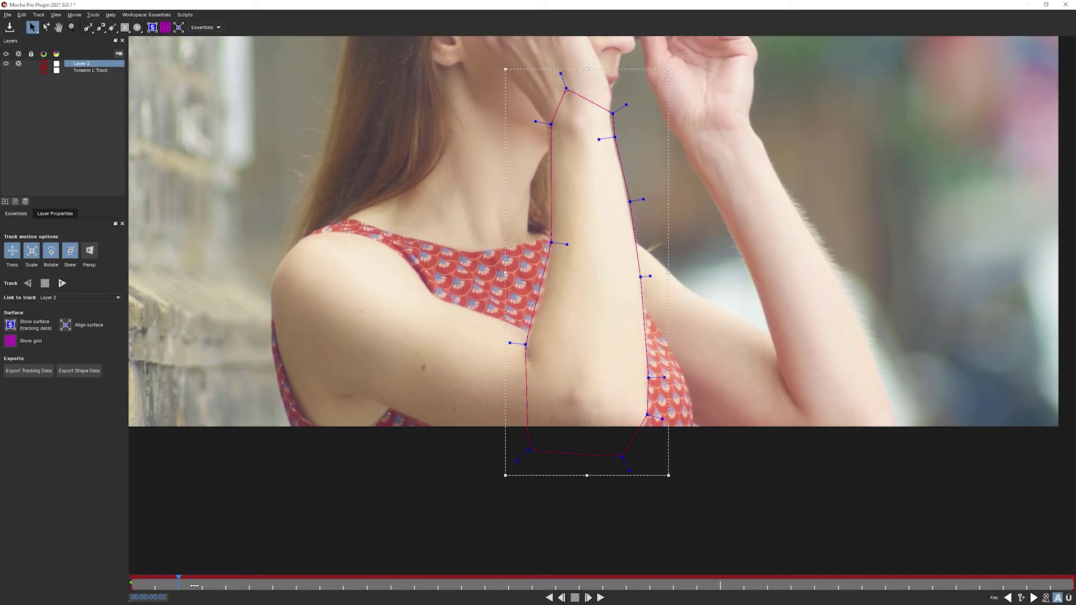
# Step: At frame 20, nudge the three right-edge points to hug the forearm
pyautogui.moveTo(151, 588); pyautogui.dragTo(134, 547)
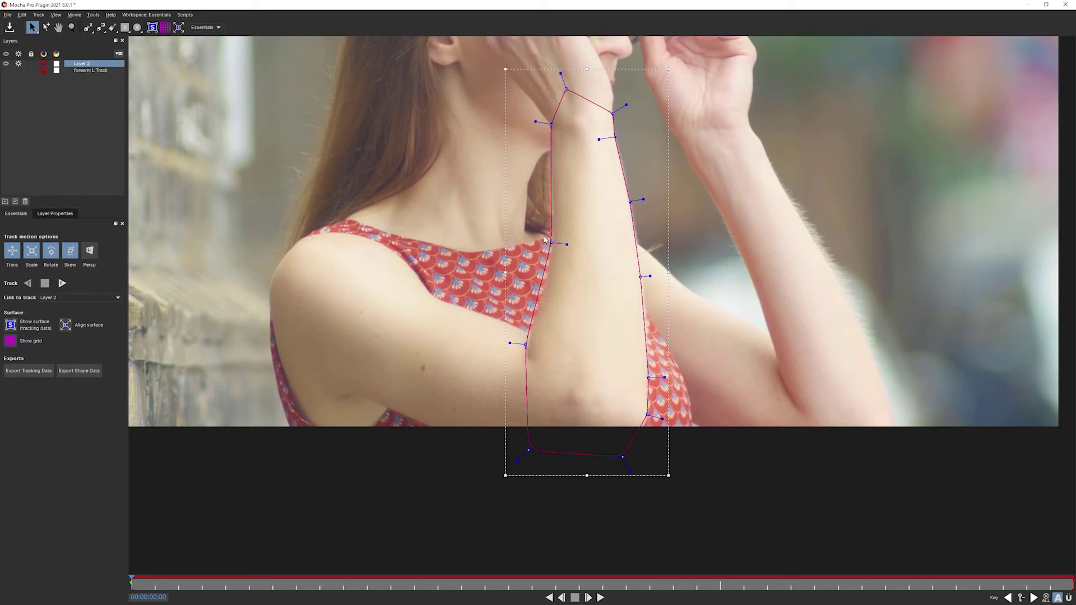
pyautogui.moveTo(161, 593); pyautogui.dragTo(462, 577)
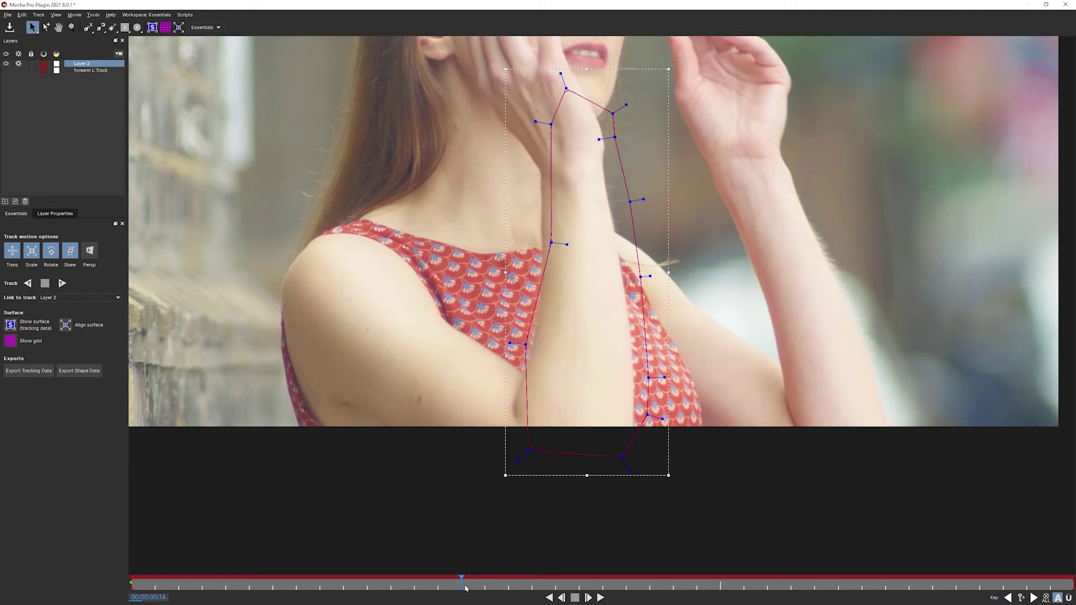
pyautogui.moveTo(466, 587); pyautogui.dragTo(131, 578)
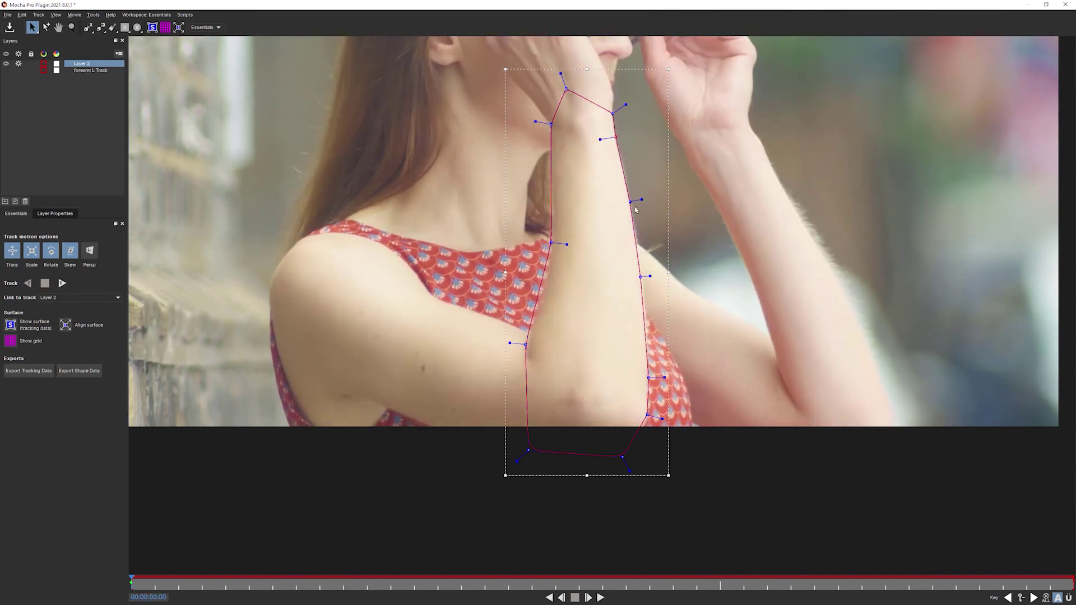
pyautogui.moveTo(630, 200); pyautogui.dragTo(631, 201)
pyautogui.moveTo(640, 278); pyautogui.dragTo(642, 276)
pyautogui.moveTo(649, 378); pyautogui.dragTo(651, 376)
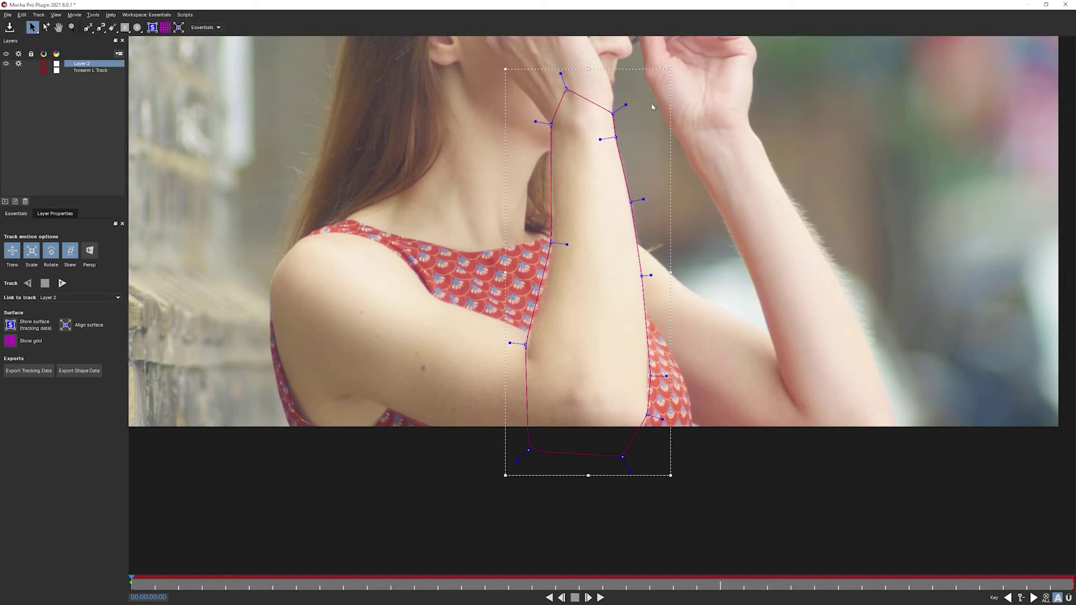
# Step: Round all X-spline corners into smooth curves, then refine the left-edge and wrist points
pyautogui.moveTo(628, 104)
pyautogui.mouseDown()
pyautogui.moveTo(613, 111)
pyautogui.moveTo(639, 103)
pyautogui.moveTo(614, 108)
pyautogui.mouseUp()
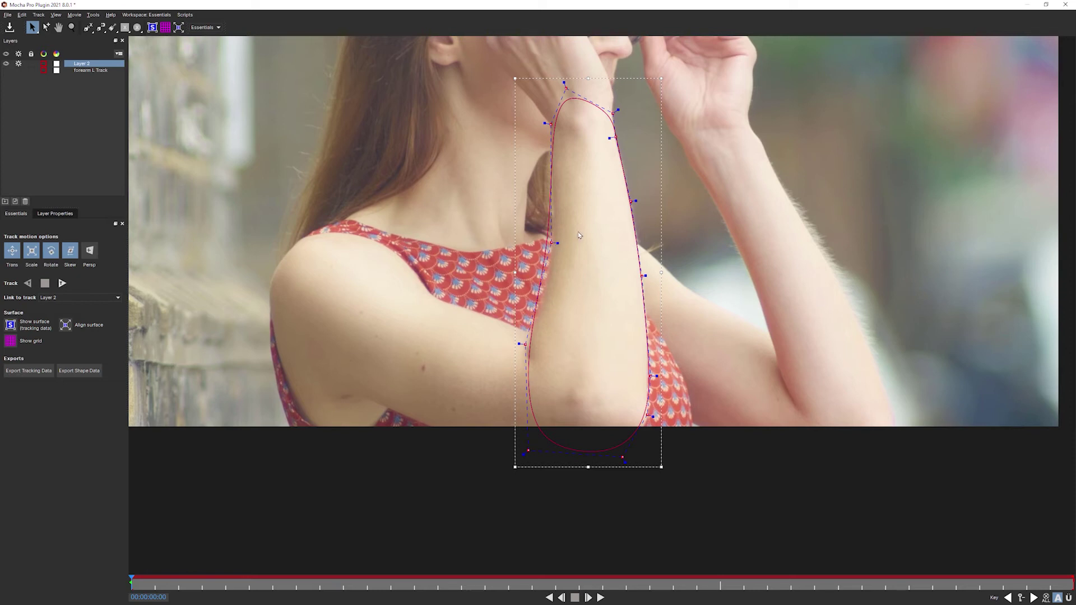
pyautogui.moveTo(552, 243); pyautogui.dragTo(557, 242)
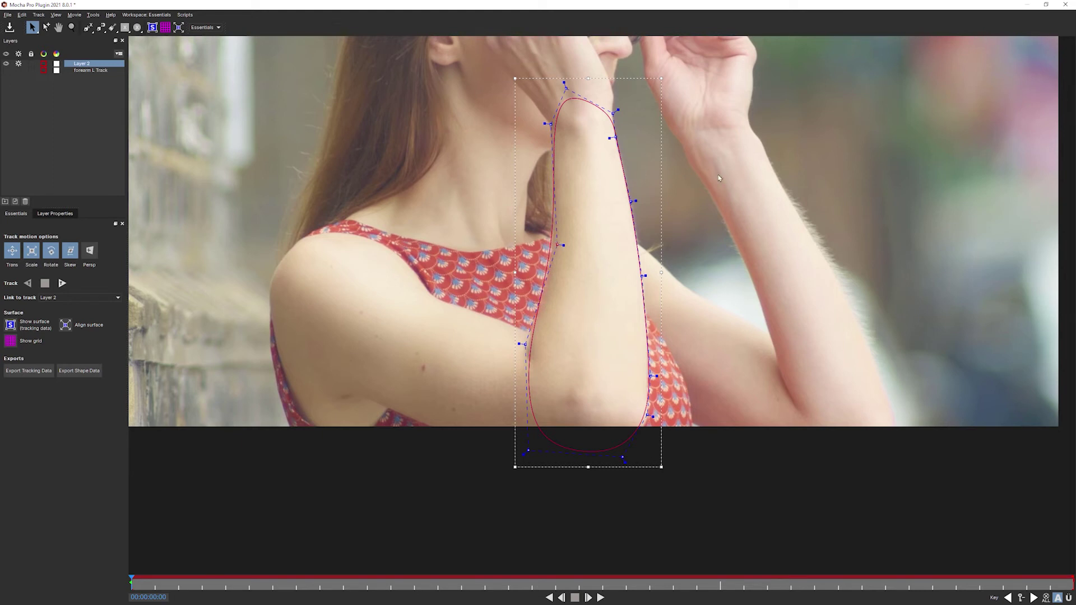
pyautogui.moveTo(616, 111); pyautogui.dragTo(613, 86)
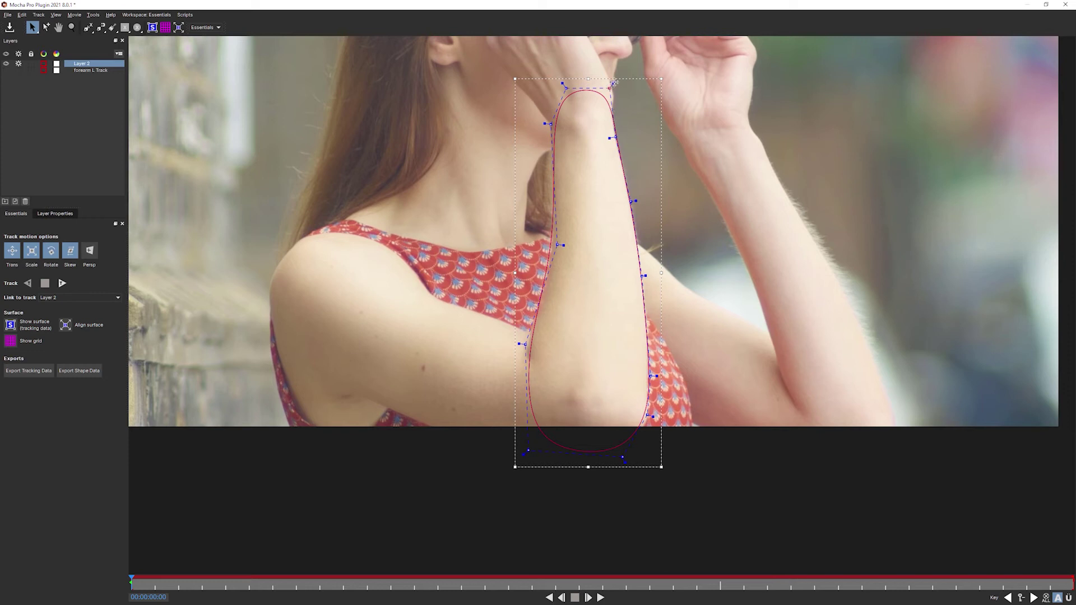
pyautogui.moveTo(614, 83); pyautogui.dragTo(617, 82)
# Step: Rename Layer 2 to 'Forearm L Mask'
pyautogui.doubleClick(84, 63)
pyautogui.write('Forearm L Mask')
pyautogui.press('Return')
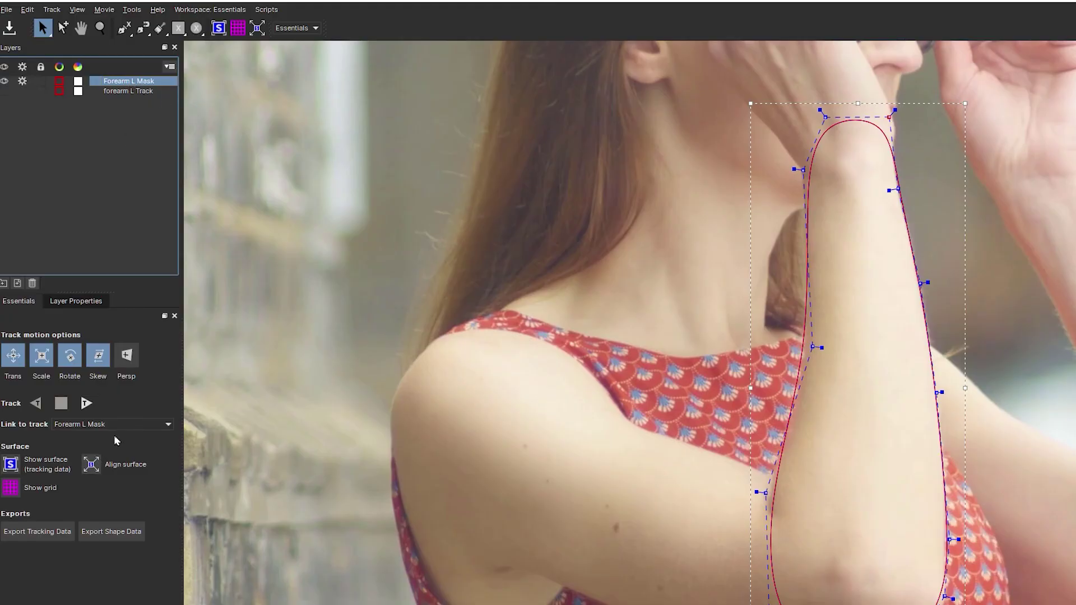
# Step: Set Link to track to forearm L Track and scrub to frame 11 to verify
pyautogui.click(145, 425)
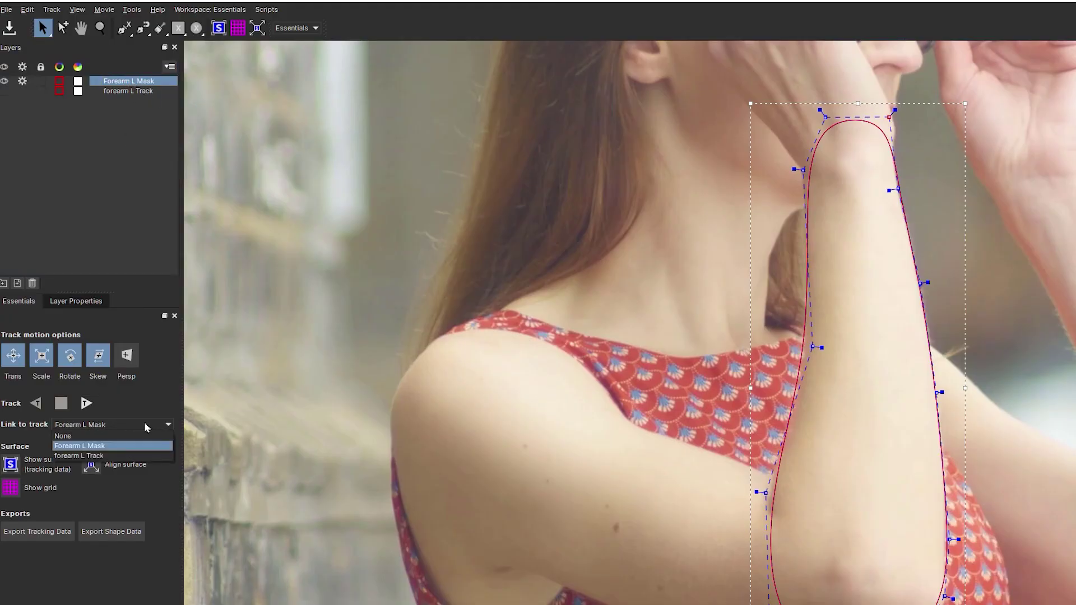
pyautogui.click(132, 457)
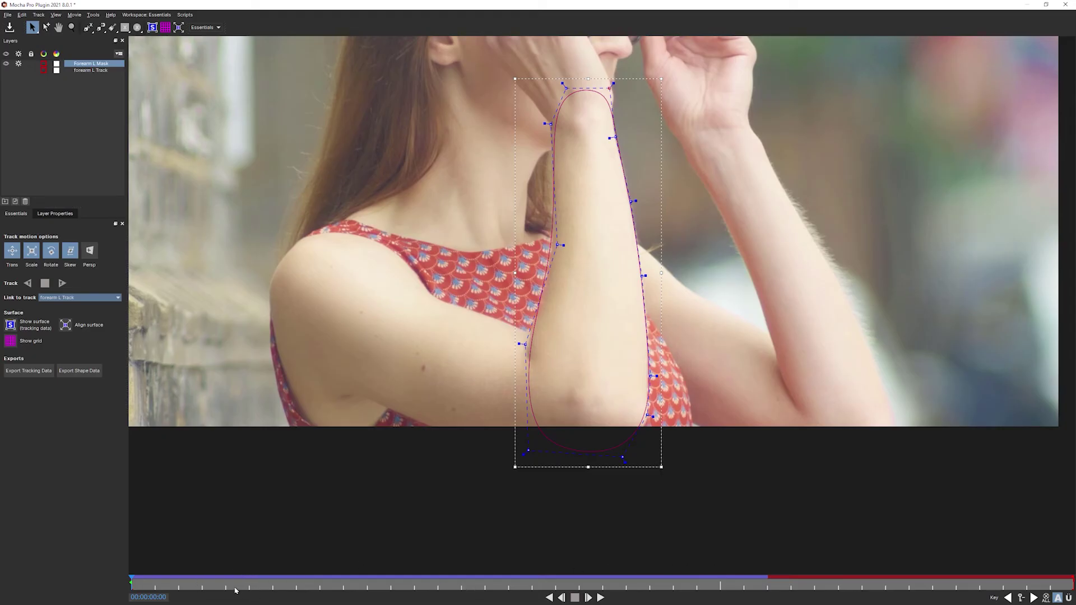
pyautogui.moveTo(161, 587); pyautogui.dragTo(710, 558)
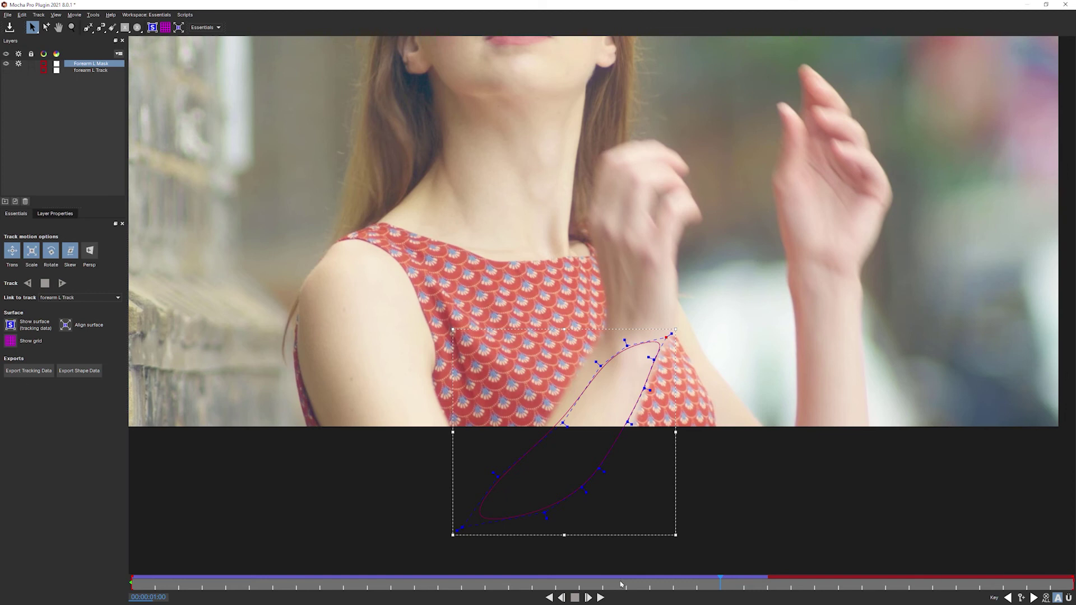
pyautogui.moveTo(621, 584); pyautogui.dragTo(722, 588)
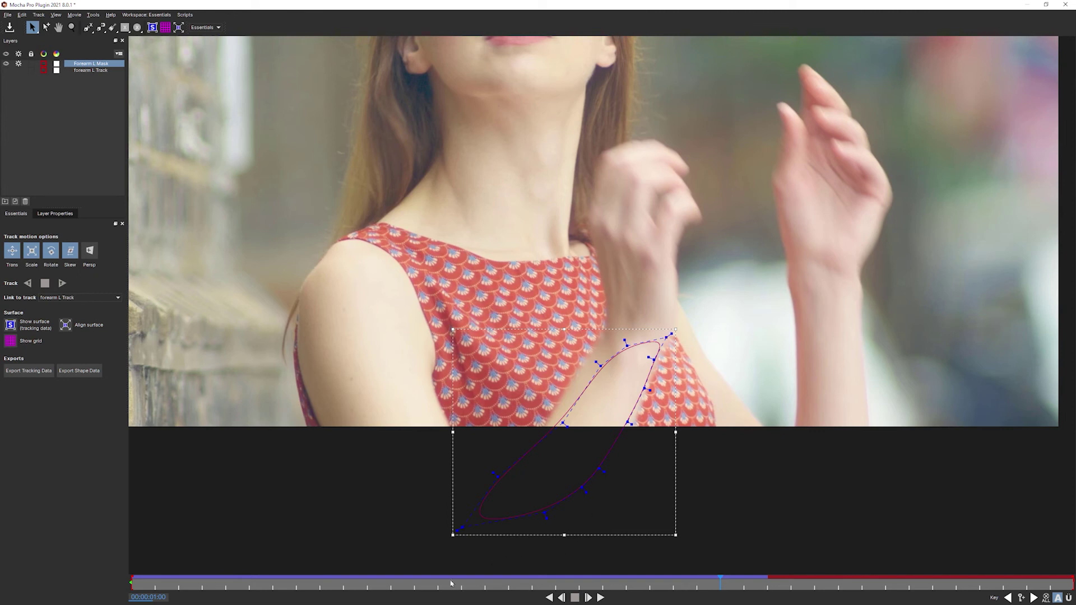
pyautogui.moveTo(392, 585); pyautogui.dragTo(656, 582)
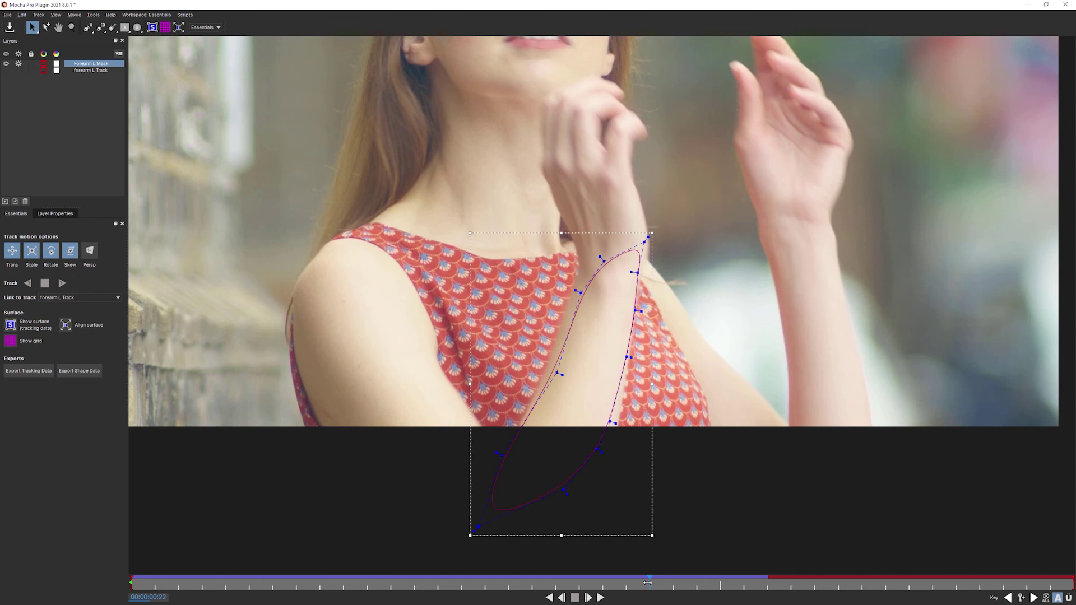
# Step: At frame 16, drag the drifting right-edge and upper-left points back onto the forearm
pyautogui.moveTo(649, 583); pyautogui.dragTo(508, 553)
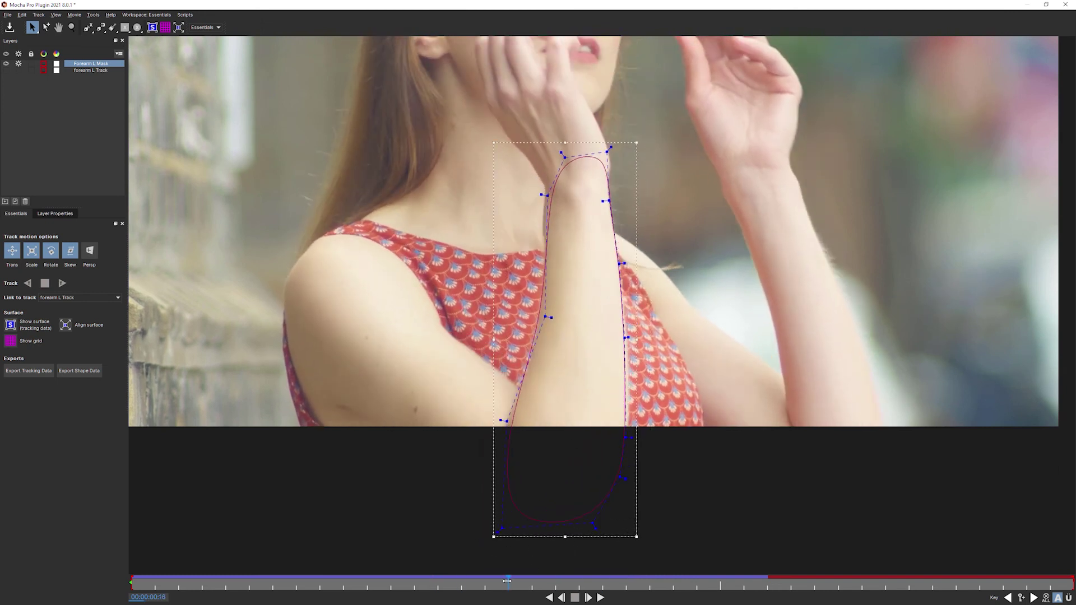
pyautogui.moveTo(510, 582); pyautogui.dragTo(767, 583)
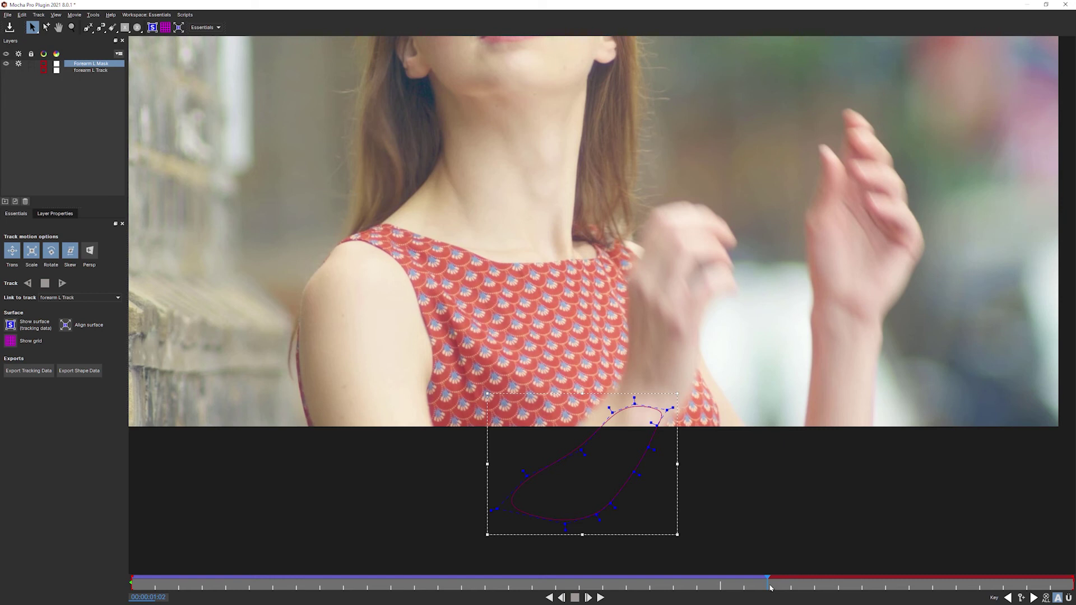
pyautogui.moveTo(760, 588); pyautogui.dragTo(563, 551)
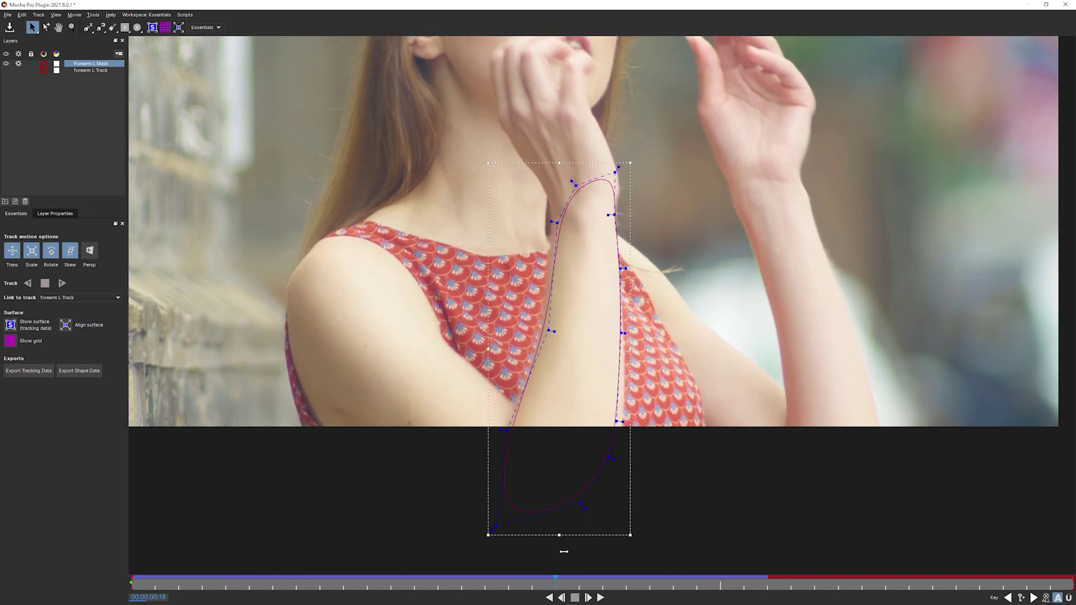
pyautogui.moveTo(732, 526); pyautogui.dragTo(504, 549)
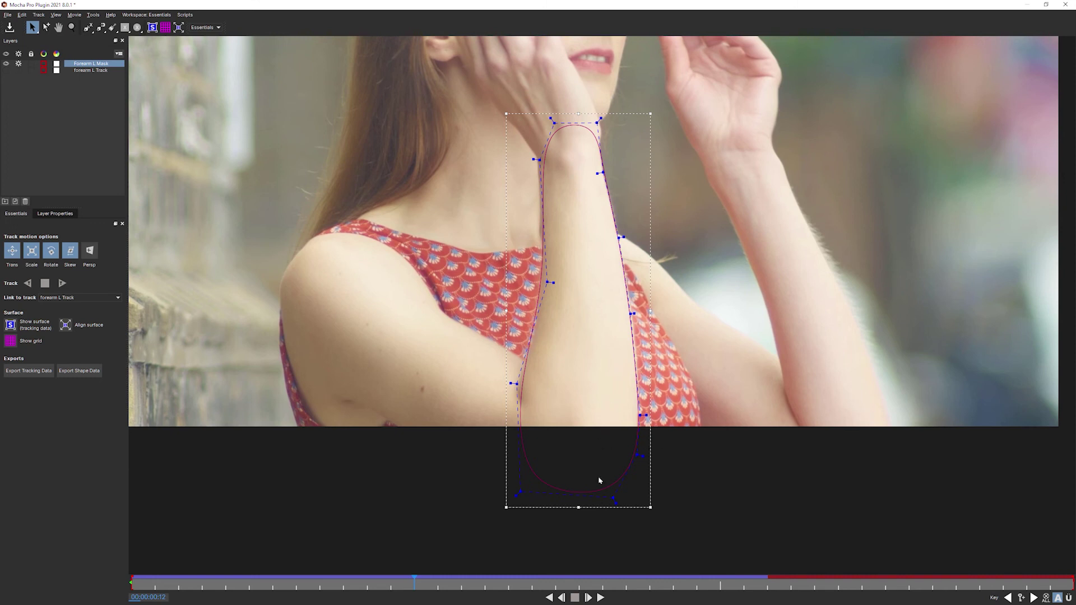
pyautogui.moveTo(414, 583); pyautogui.dragTo(507, 563)
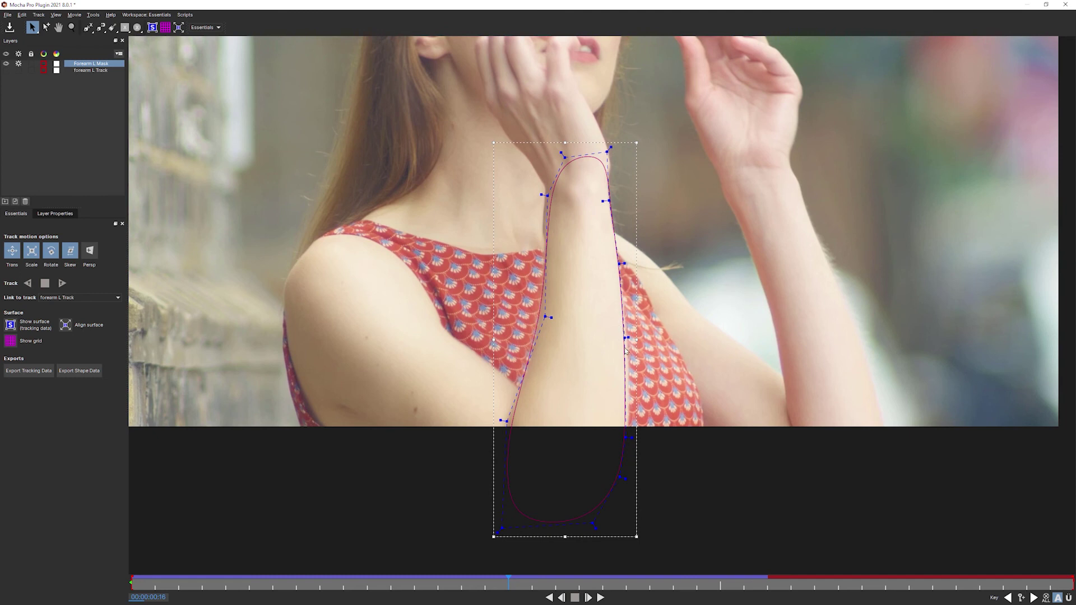
pyautogui.moveTo(625, 338); pyautogui.dragTo(628, 338)
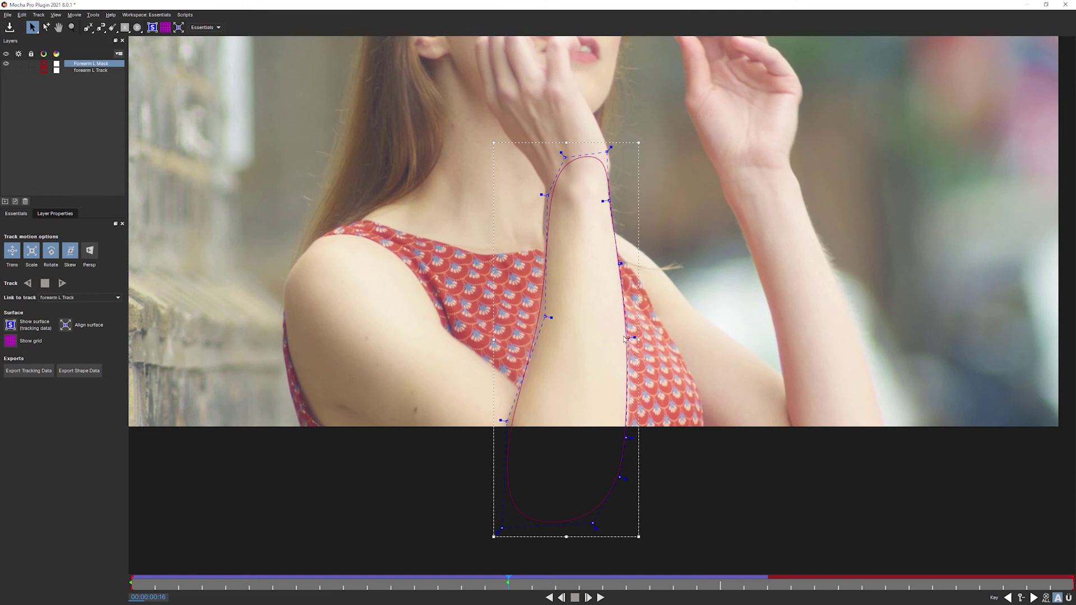
pyautogui.moveTo(547, 196); pyautogui.dragTo(540, 192)
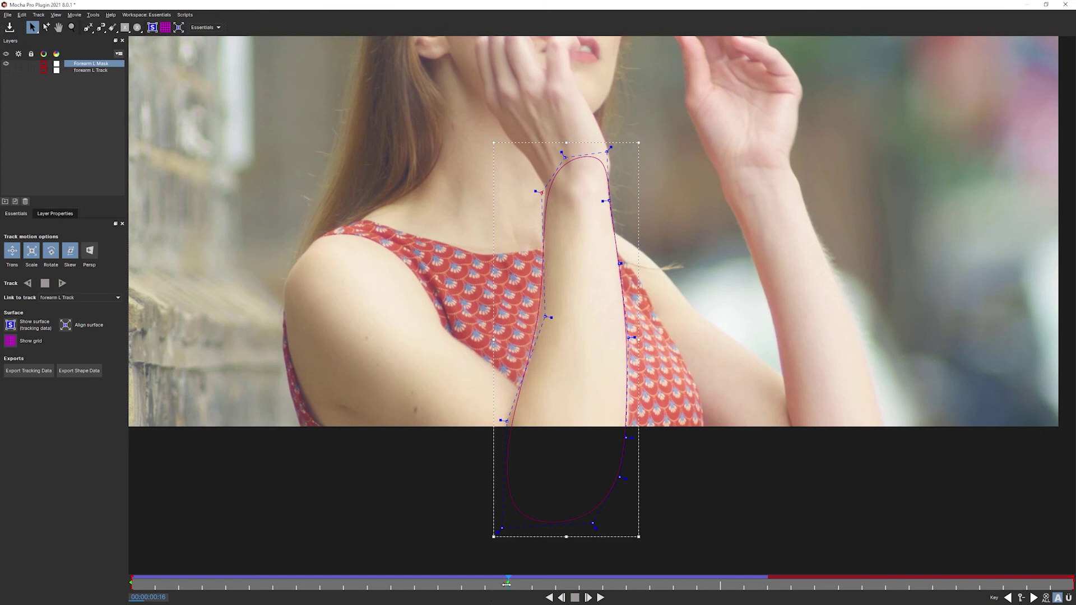
pyautogui.moveTo(507, 583)
pyautogui.mouseDown()
pyautogui.moveTo(99, 585)
pyautogui.moveTo(474, 563)
pyautogui.moveTo(257, 557)
pyautogui.moveTo(506, 563)
pyautogui.mouseUp()
# Step: Scrub from the start to frame 16 and fit the footage to the viewer with Ctrl+F
pyautogui.click(155, 587)
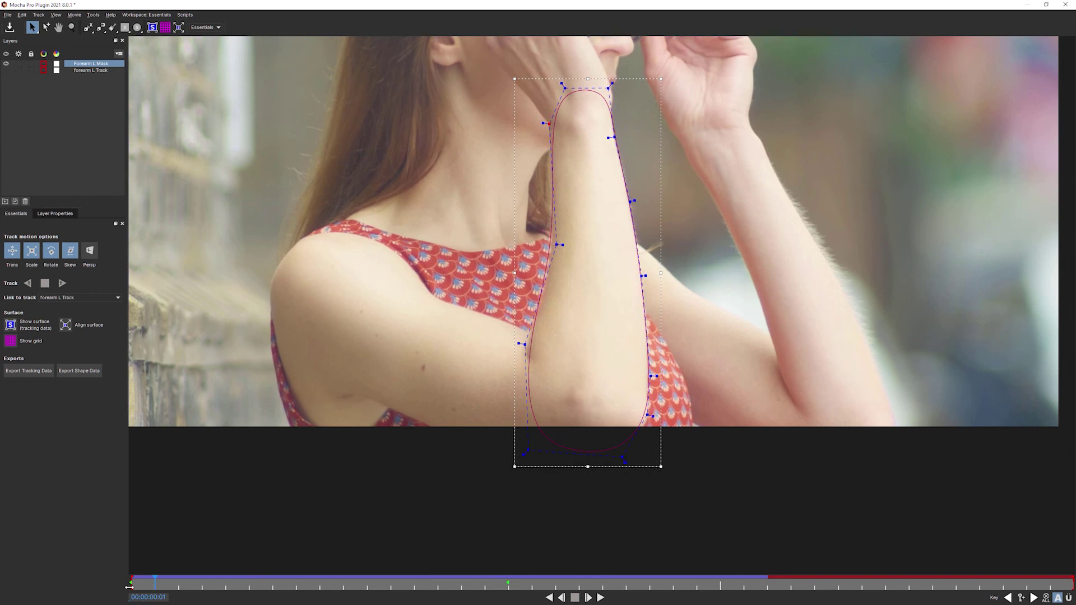
pyautogui.moveTo(166, 587); pyautogui.dragTo(505, 585)
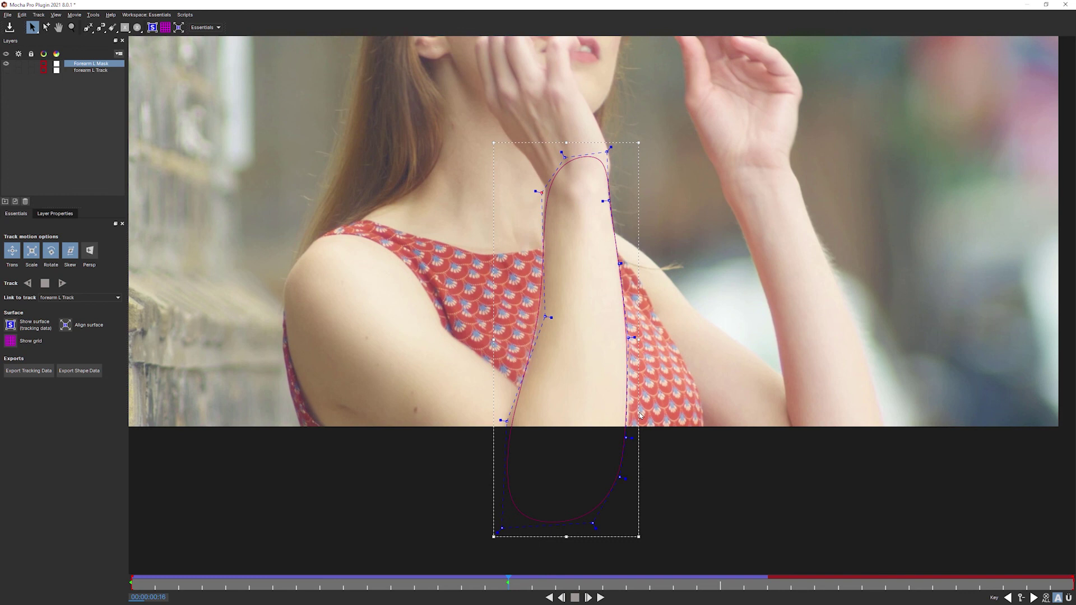
pyautogui.hotkey('ctrl', 'f')
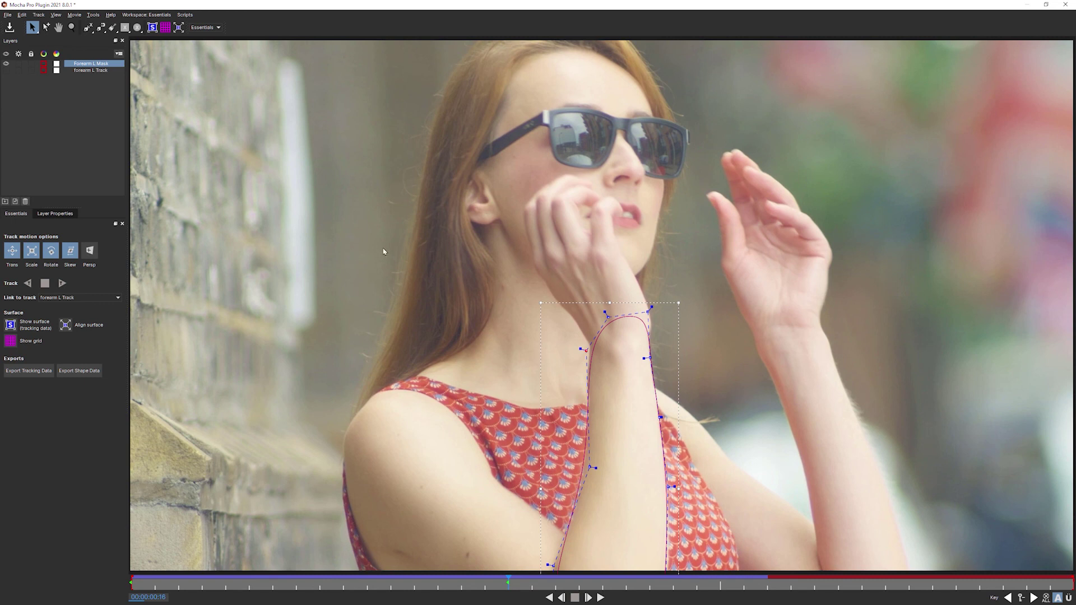
pyautogui.click(104, 73)
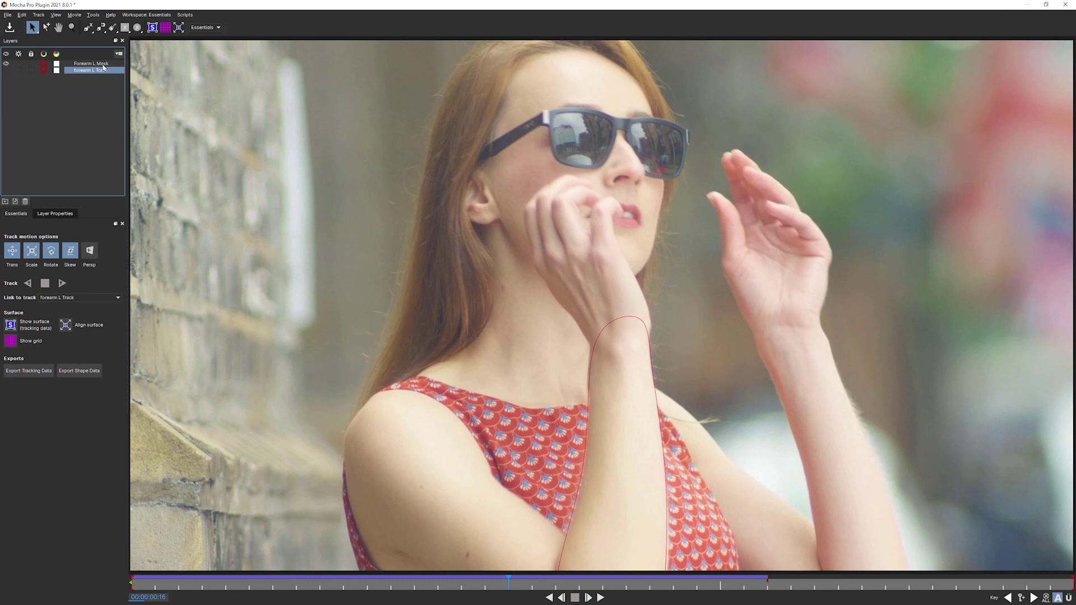
pyautogui.click(104, 64)
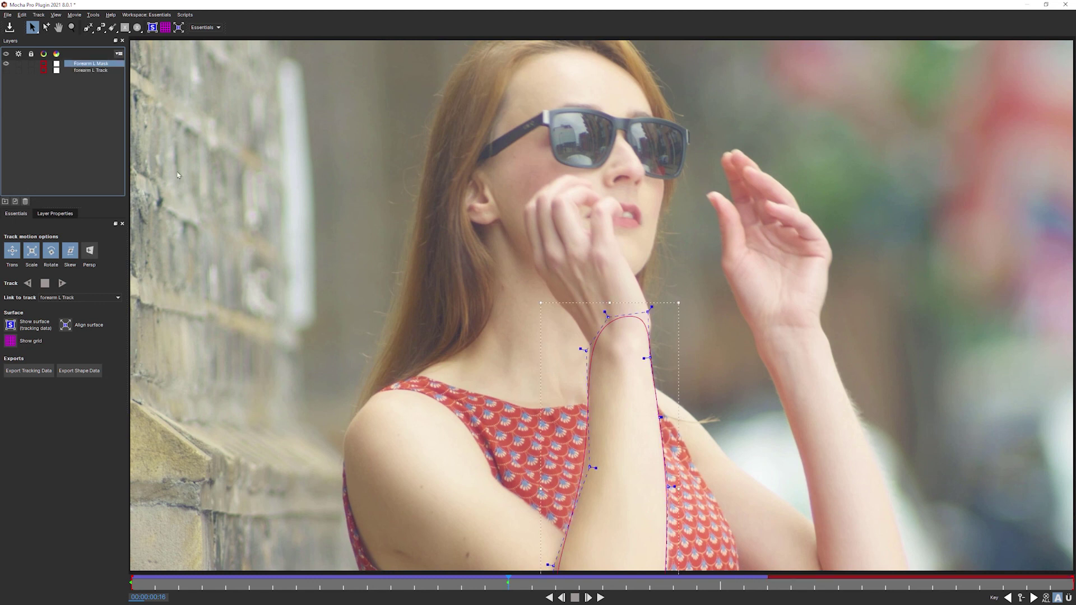
pyautogui.moveTo(507, 583); pyautogui.dragTo(94, 570)
pyautogui.press('Right')
pyautogui.press('Right')
pyautogui.press('Right')
pyautogui.press('Right')
pyautogui.press('Right')
pyautogui.press('Right')
pyautogui.press('Right')
pyautogui.press('Right')
pyautogui.press('Right')
pyautogui.press('Right')
pyautogui.press('Right')
pyautogui.press('Right')
pyautogui.press('Right')
pyautogui.press('Right')
pyautogui.press('Right')
pyautogui.press('Right')
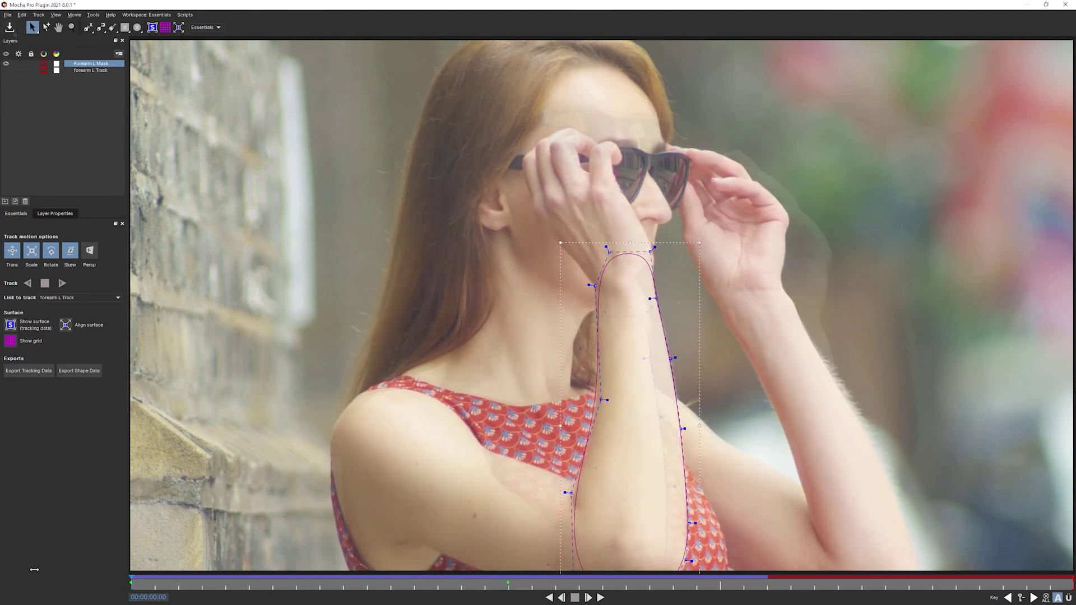